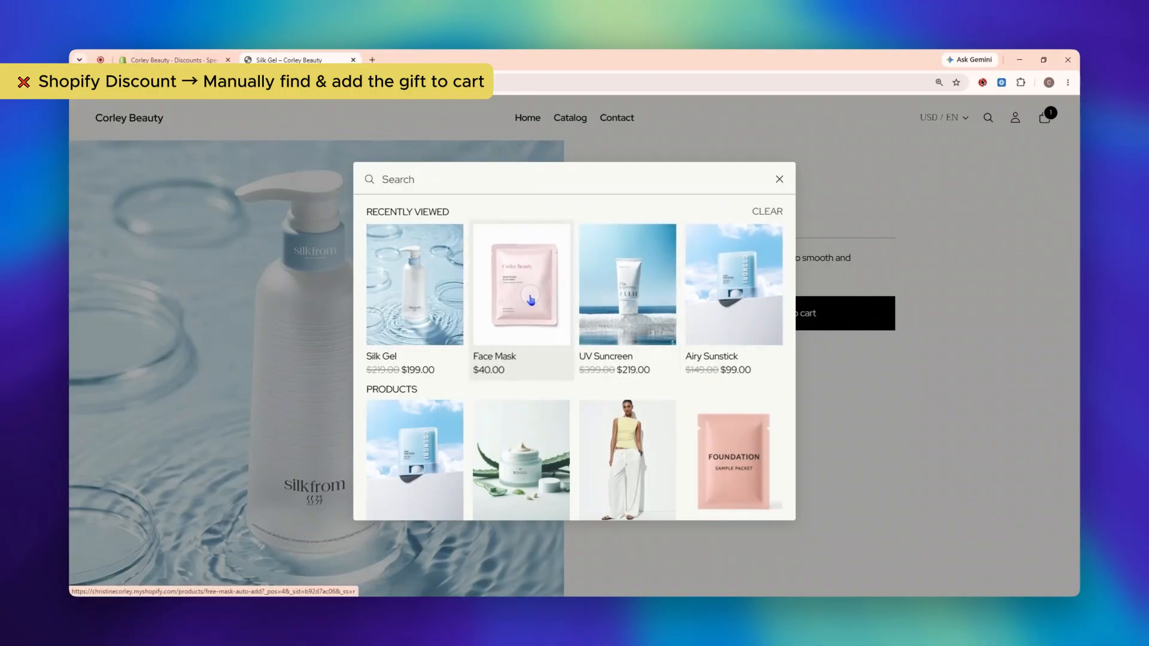
Add the recently viewed Face Mask to the cart and check its discount in the cart.
left_click(532, 301)
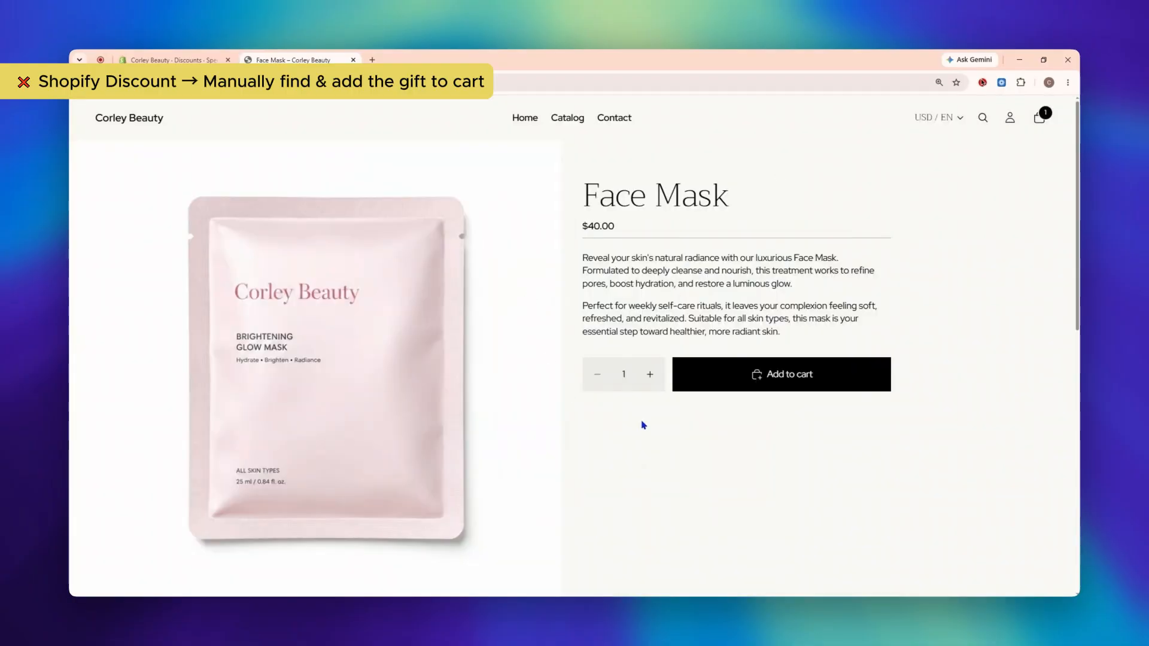
left_click(758, 385)
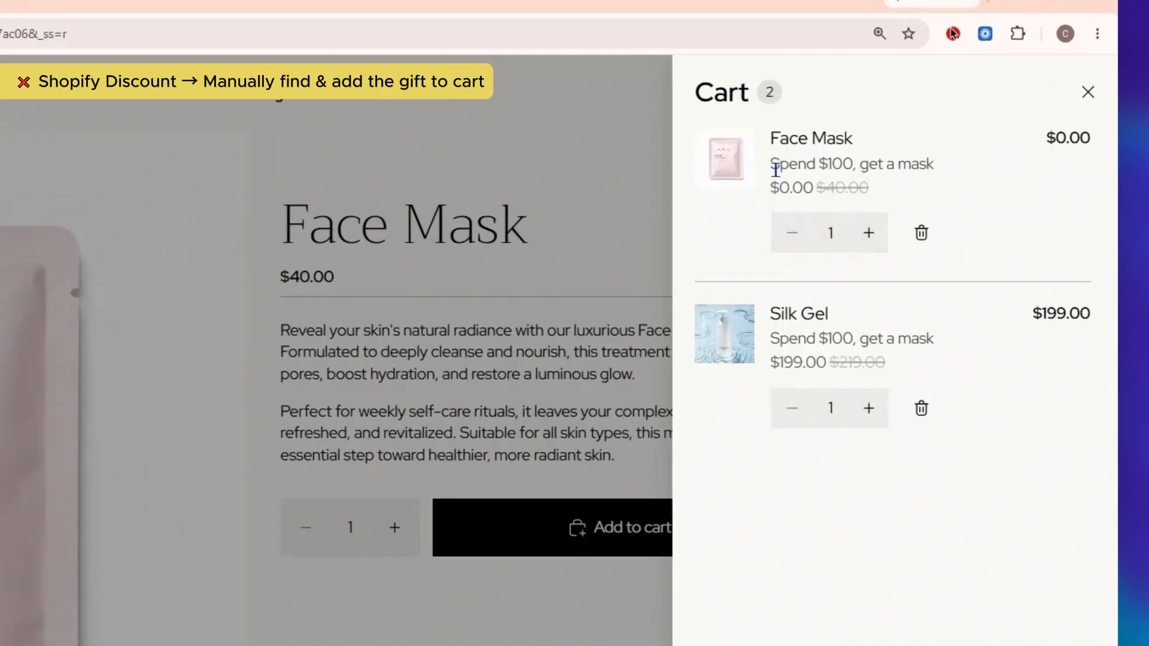
left_click_drag(873, 159, 976, 160)
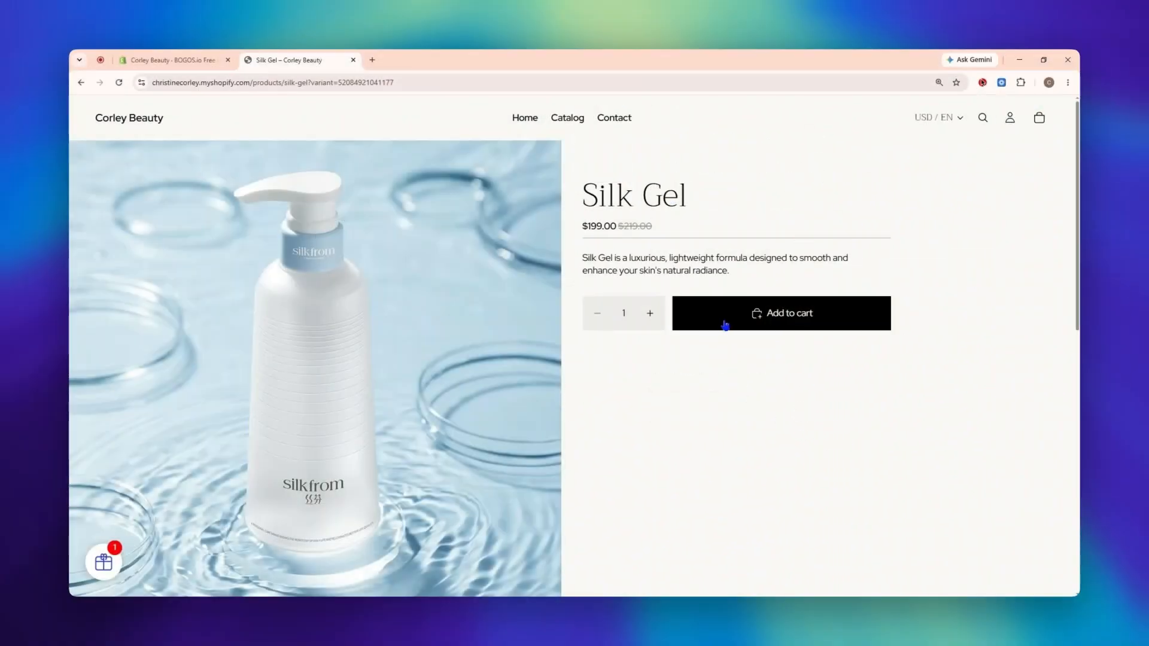
Add the Silk Gel to the cart and choose the Face Mask as the gift for orders over $100.
left_click(726, 325)
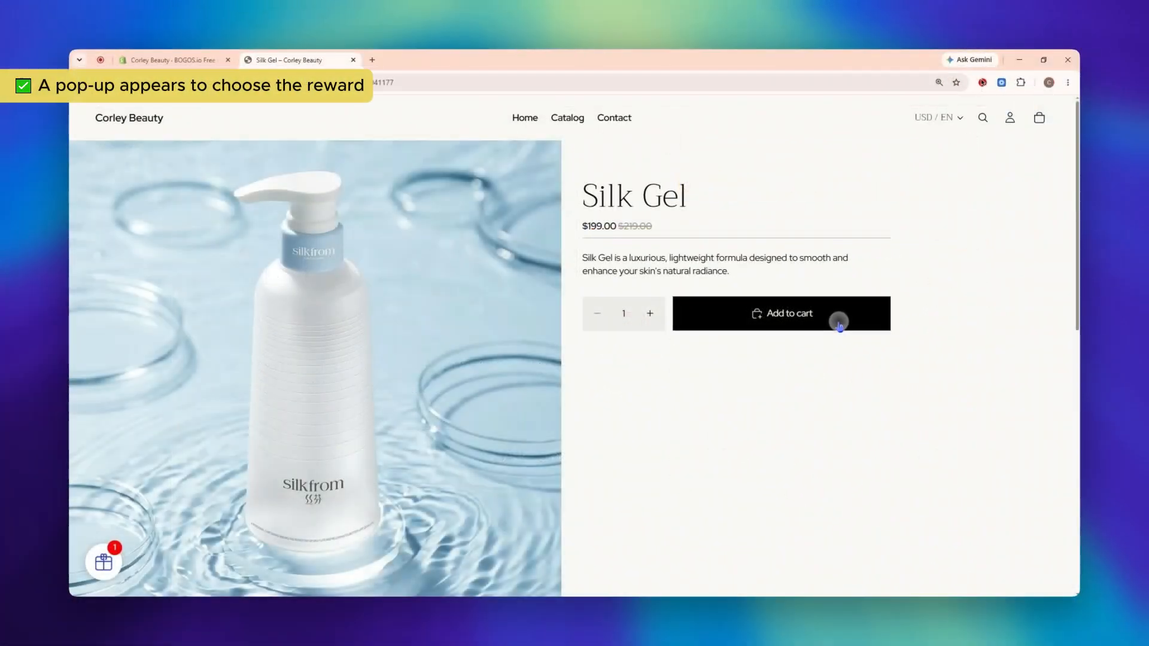
left_click(837, 324)
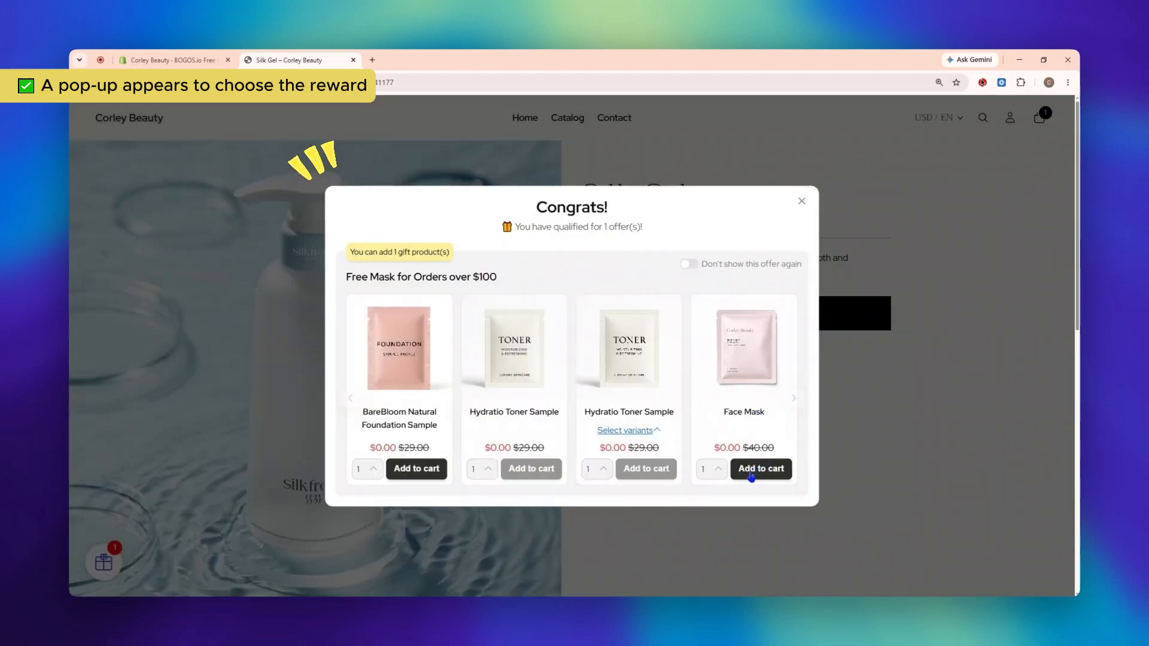
left_click(752, 478)
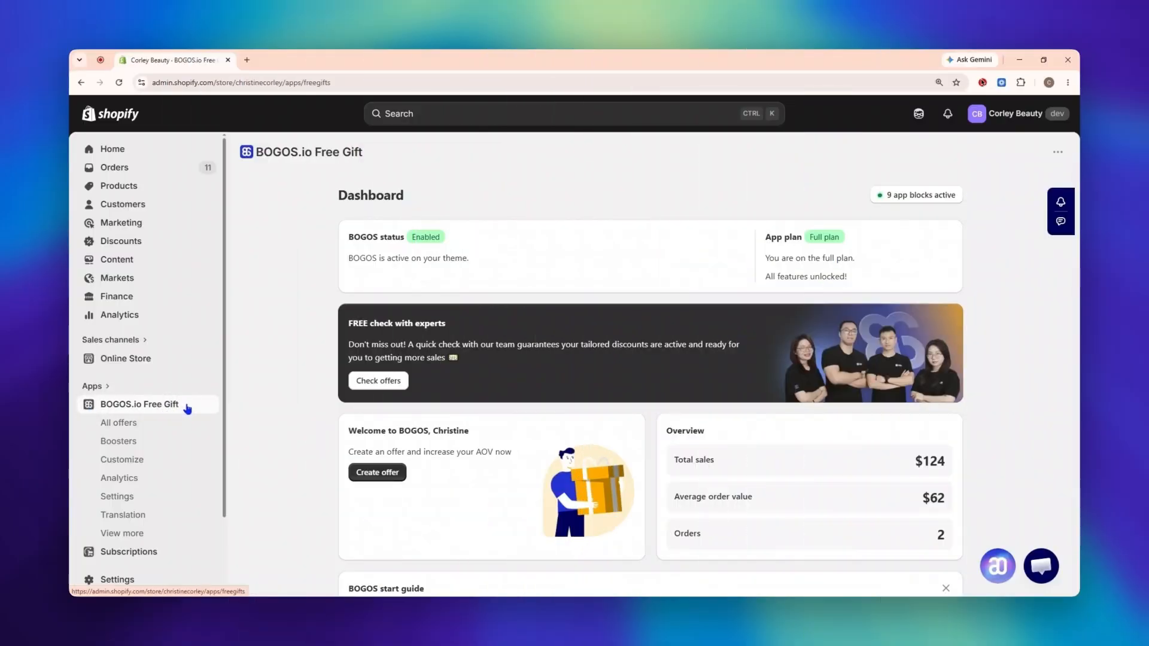
Create a new gift offer in BOGOS.io Free Gift from the "Spend X amount to get gift(s)" template.
left_click(180, 428)
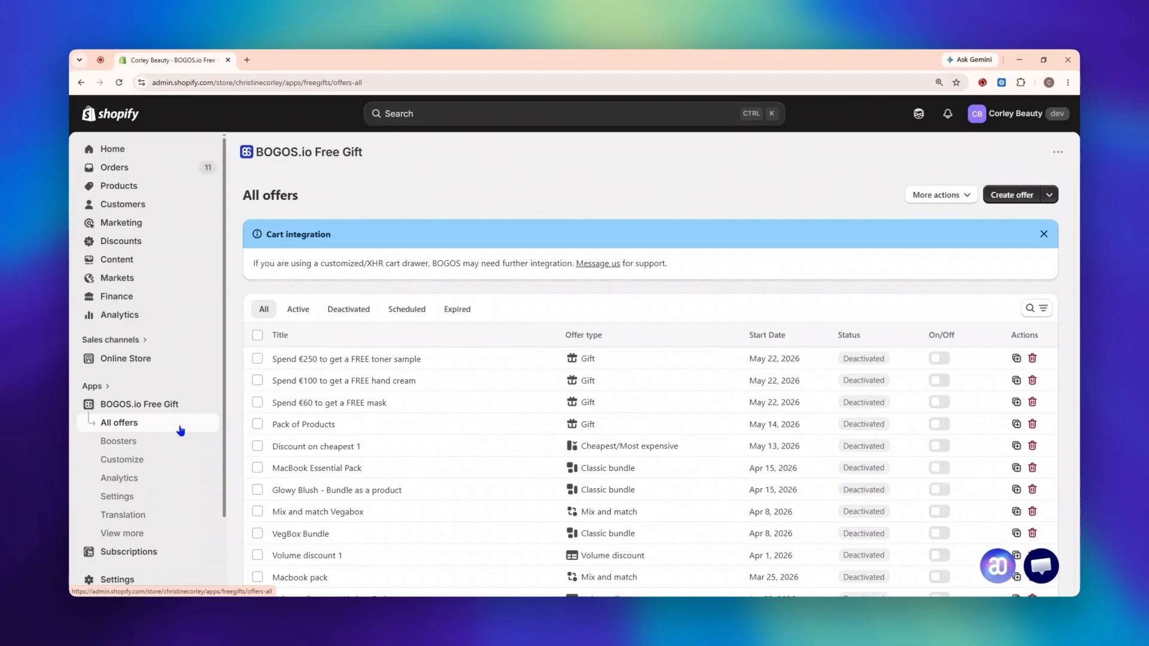
left_click(1006, 198)
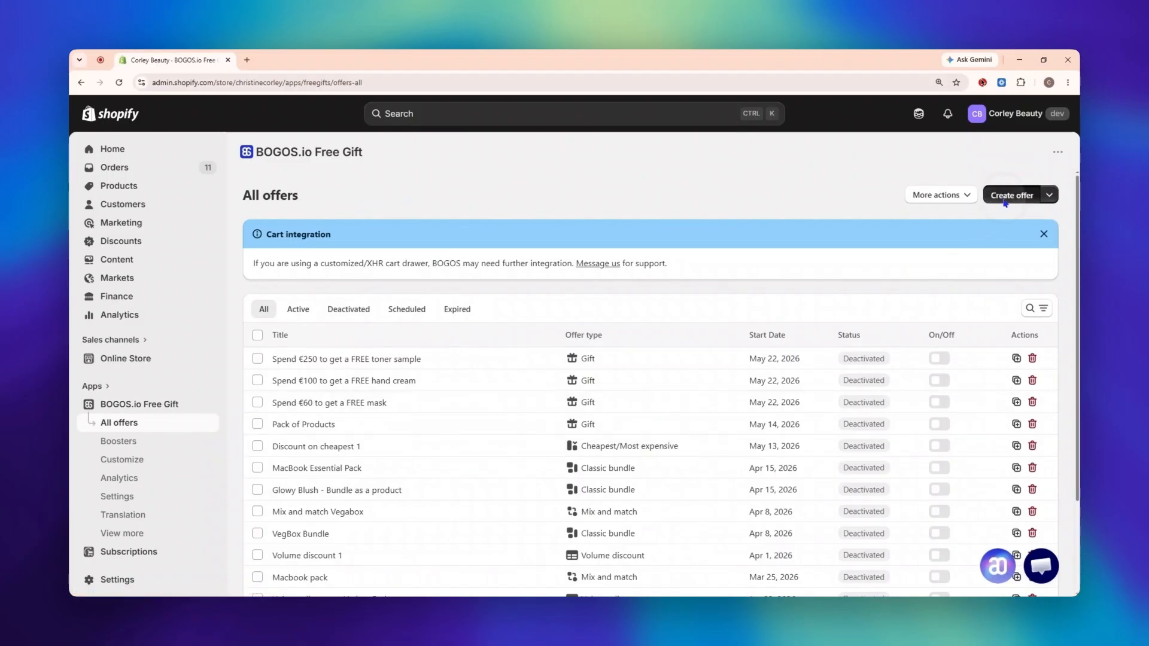
left_click(869, 324)
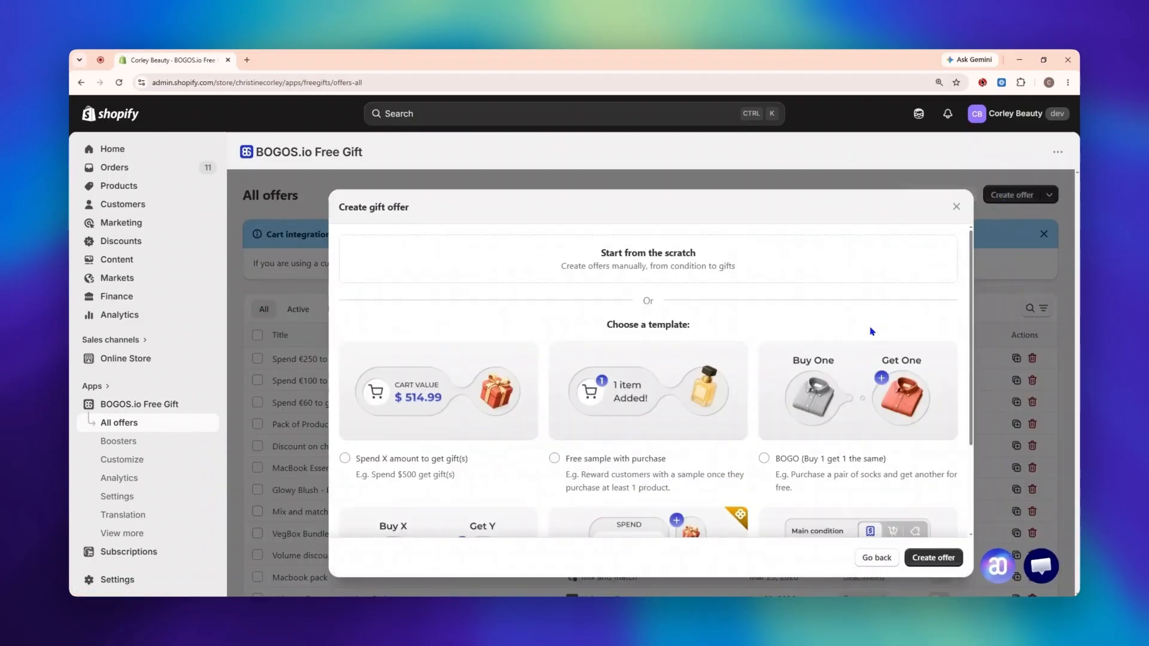
scroll(968, 332, "down", 2)
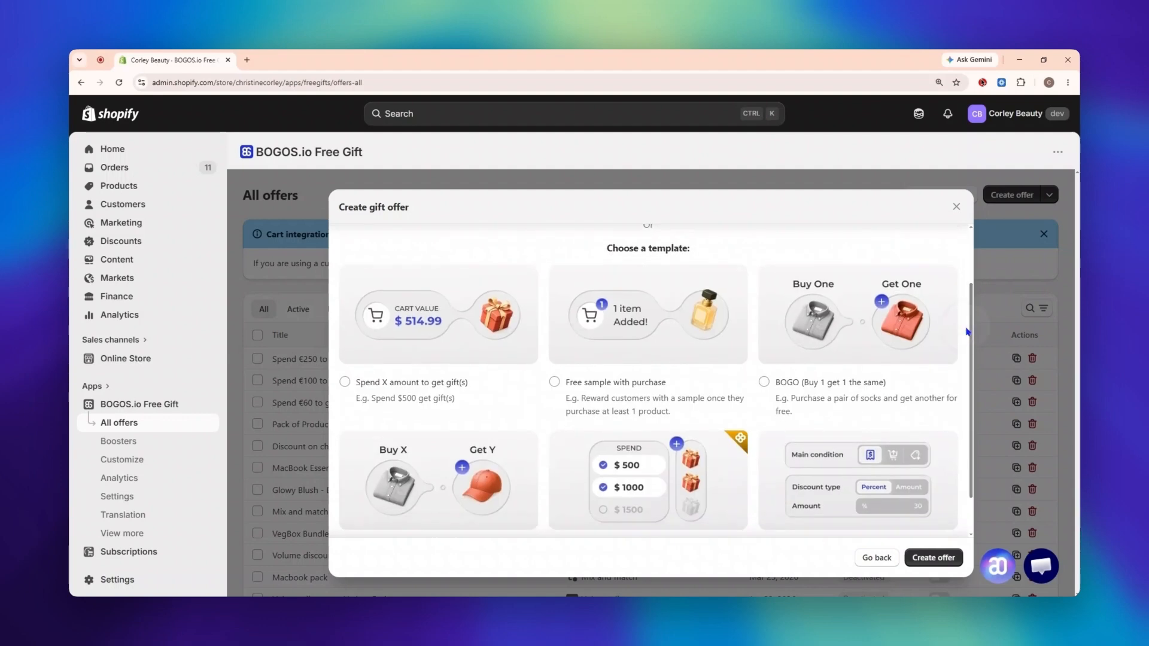
left_click(430, 390)
left_click(933, 558)
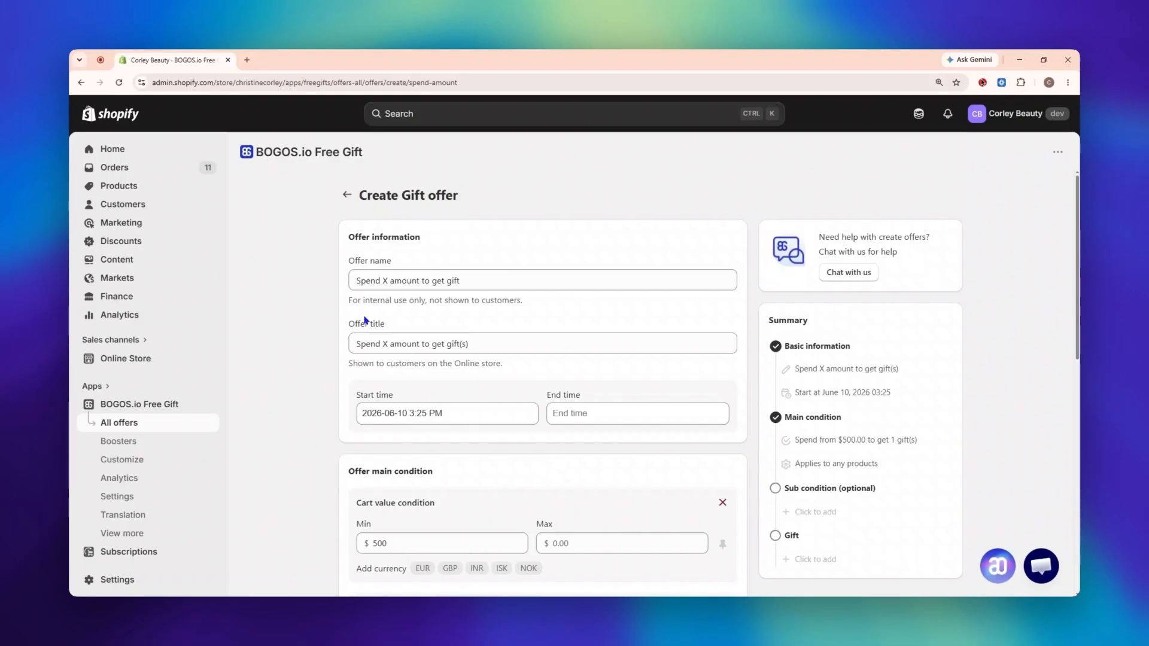
Name the offer "Spend $100 to get a face mask" and title it "Face Mask for Orders over $100".
triple_click(496, 281)
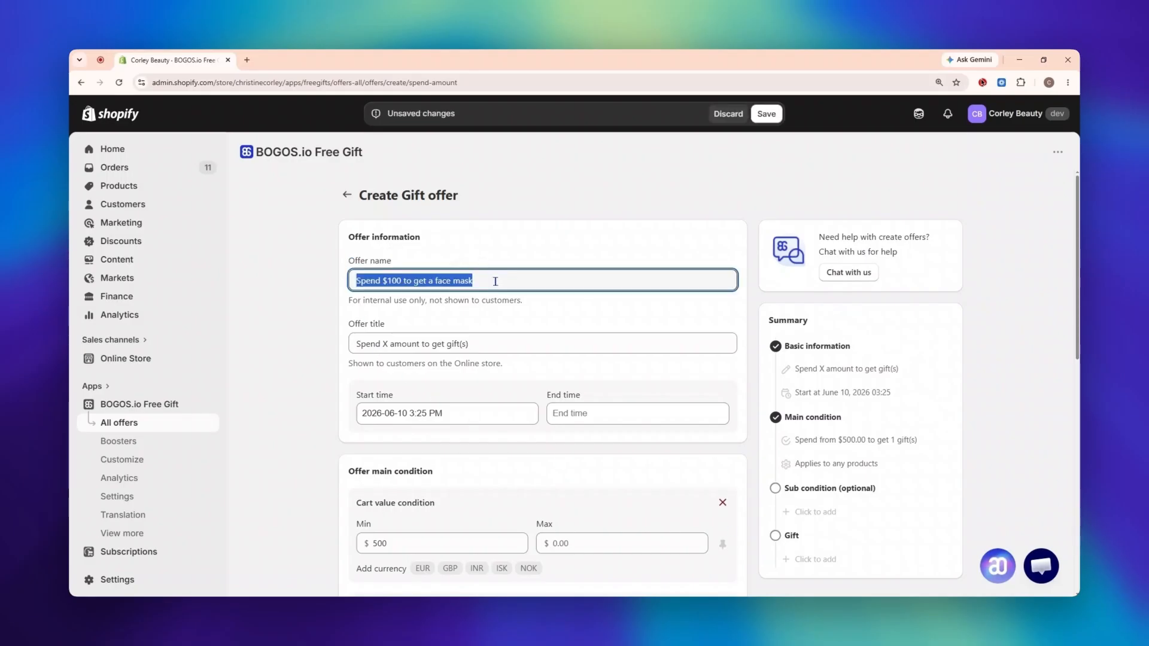
left_click(496, 282)
left_click(488, 311)
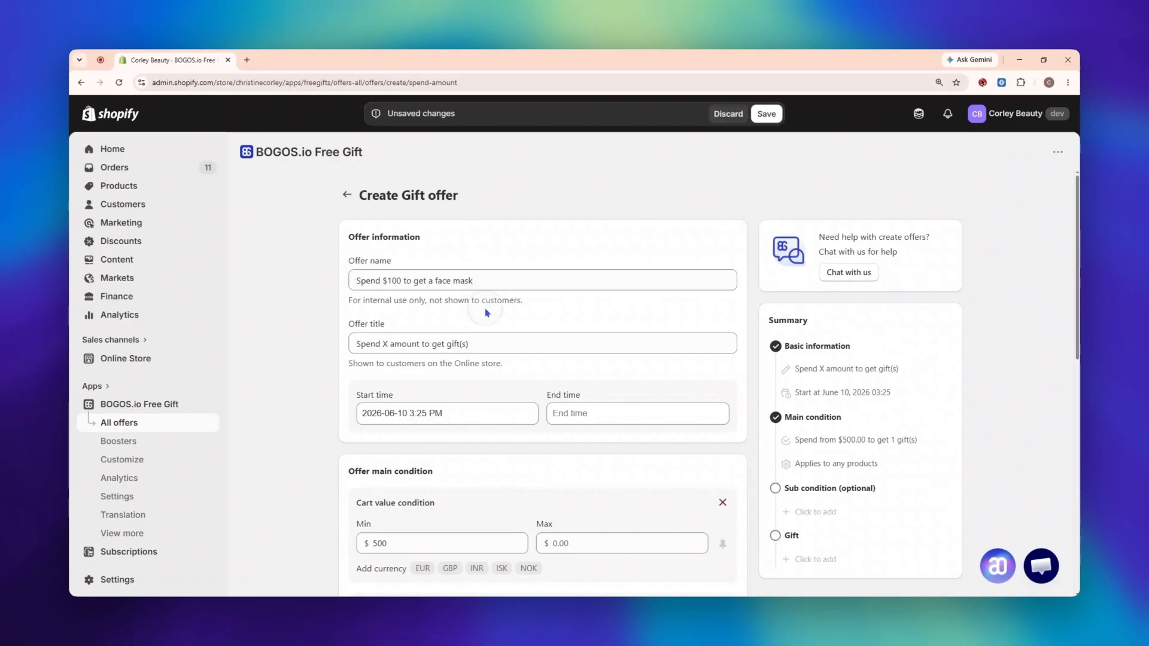
left_click_drag(348, 324, 387, 327)
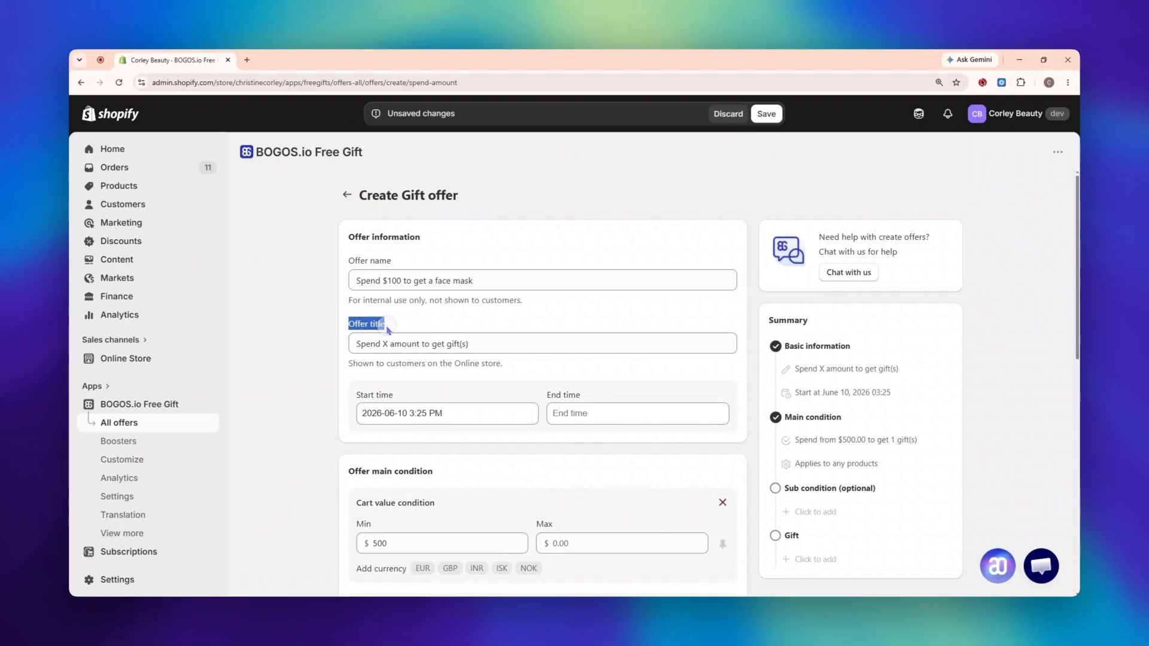
triple_click(483, 341)
type("Face Mask for Orders over $100")
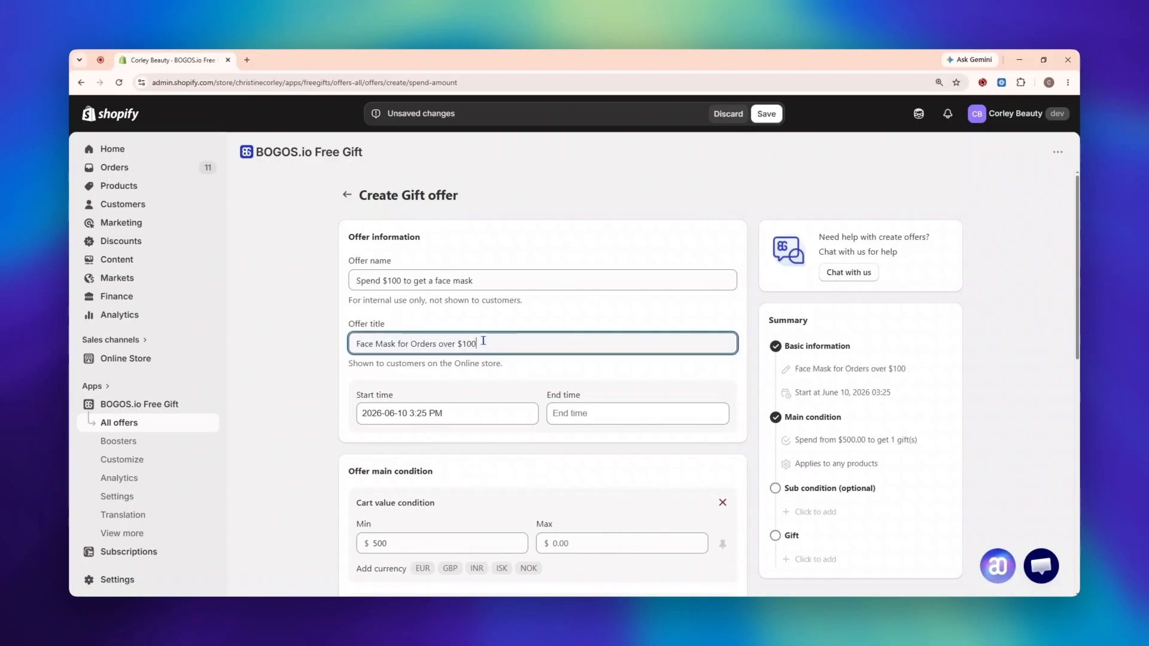
left_click(535, 367)
left_click(468, 418)
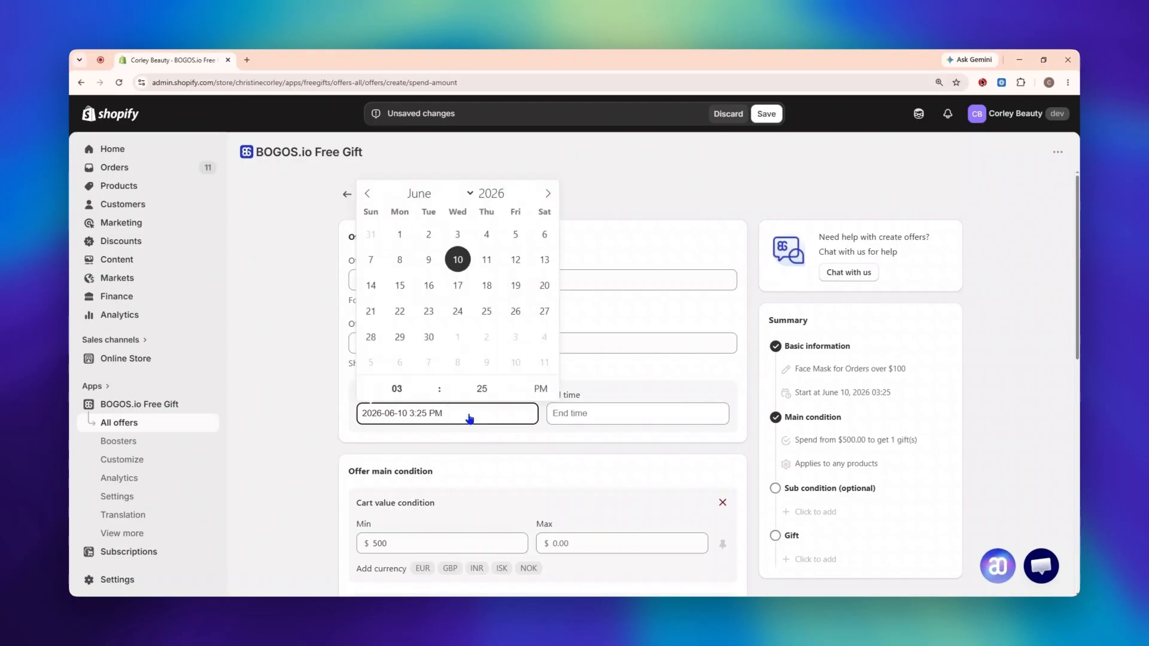
left_click(623, 419)
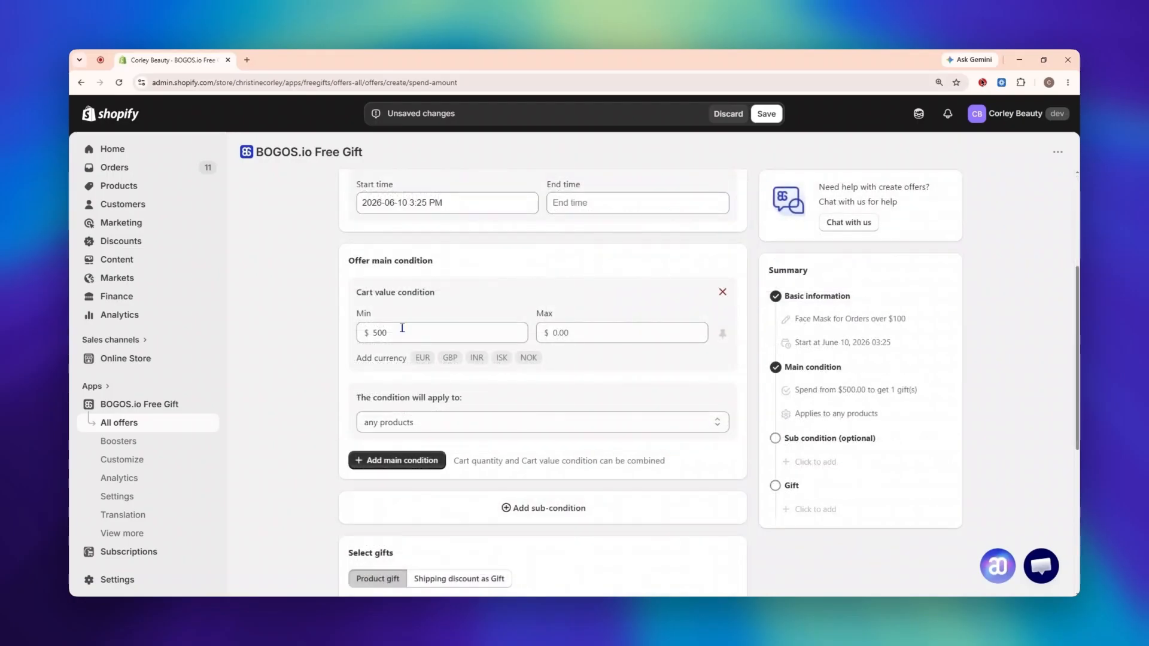
left_click(349, 259)
left_click_drag(350, 260, 441, 261)
left_click(439, 264)
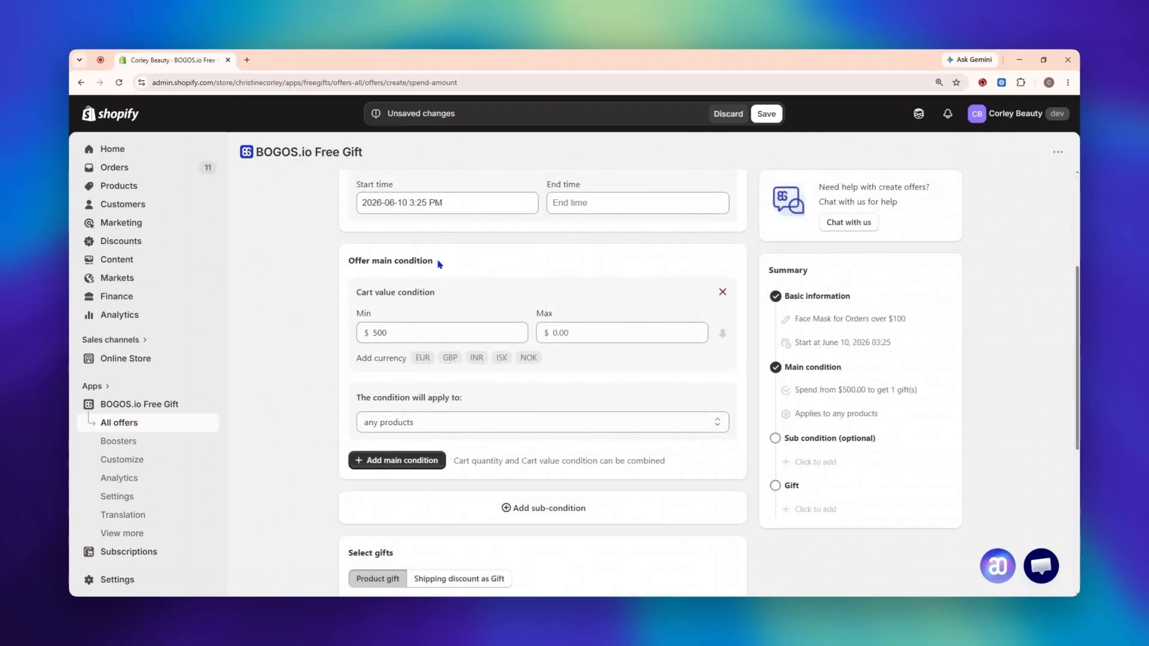
left_click_drag(357, 293, 398, 295)
left_click(397, 297)
Set the minimum of the cart value condition to $100.
left_click(410, 326)
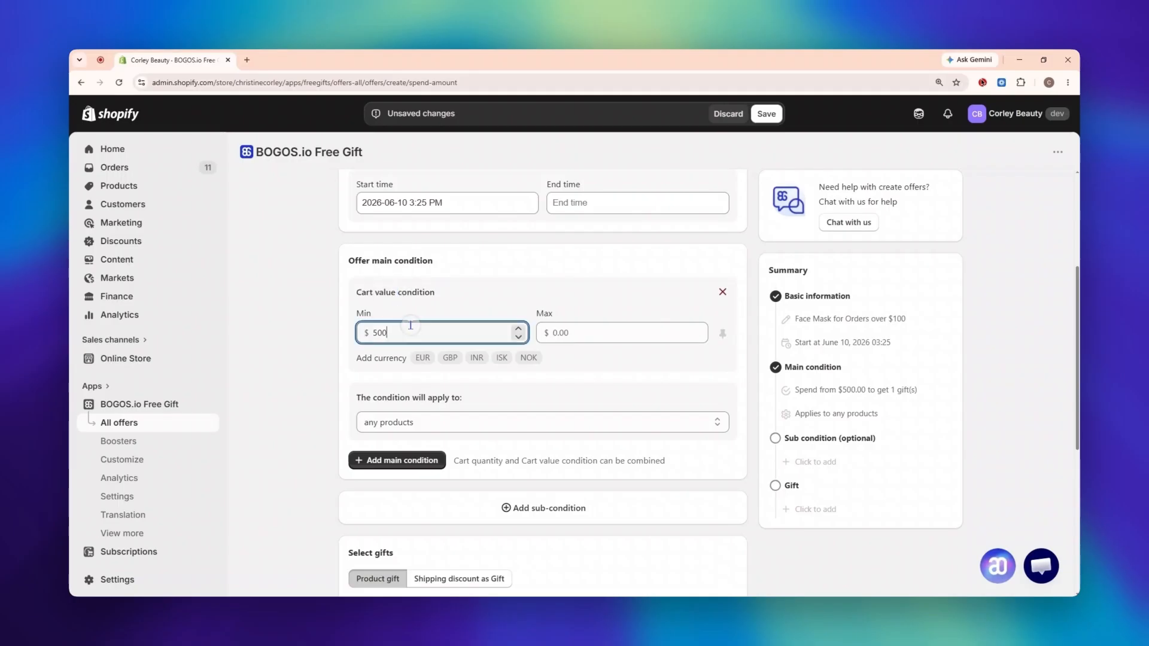
key("BackSpace")
key("BackSpace")
key("BackSpace")
type("100")
Enter a maximum cart value of $500 and clear it again.
left_click(595, 331)
type("500")
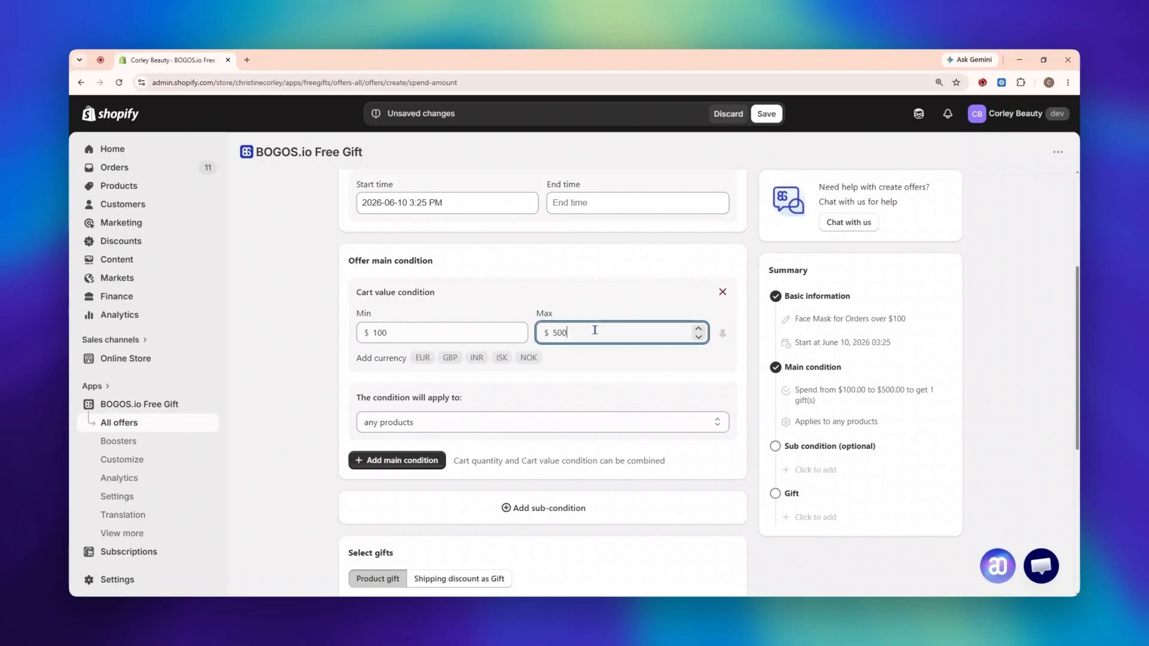
key("BackSpace")
key("BackSpace")
key("BackSpace")
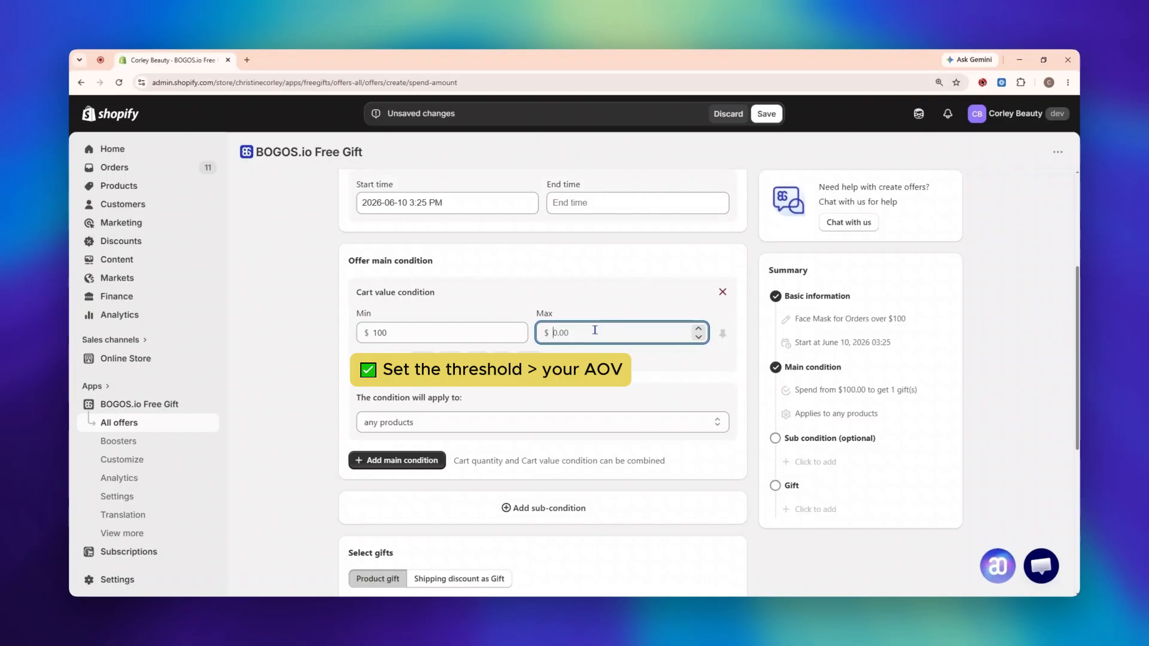
Add EUR and ISK rows to the cart value condition with minimums of 200 and 69, and remove both rows.
left_click_drag(358, 358, 407, 366)
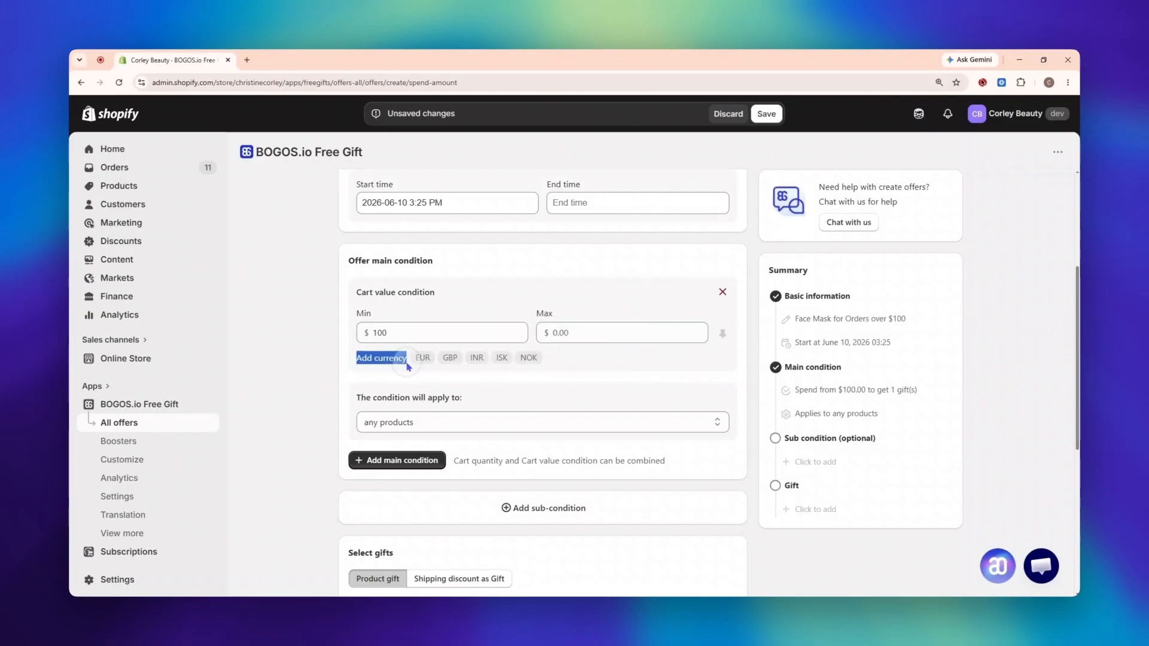
left_click(422, 358)
left_click(476, 385)
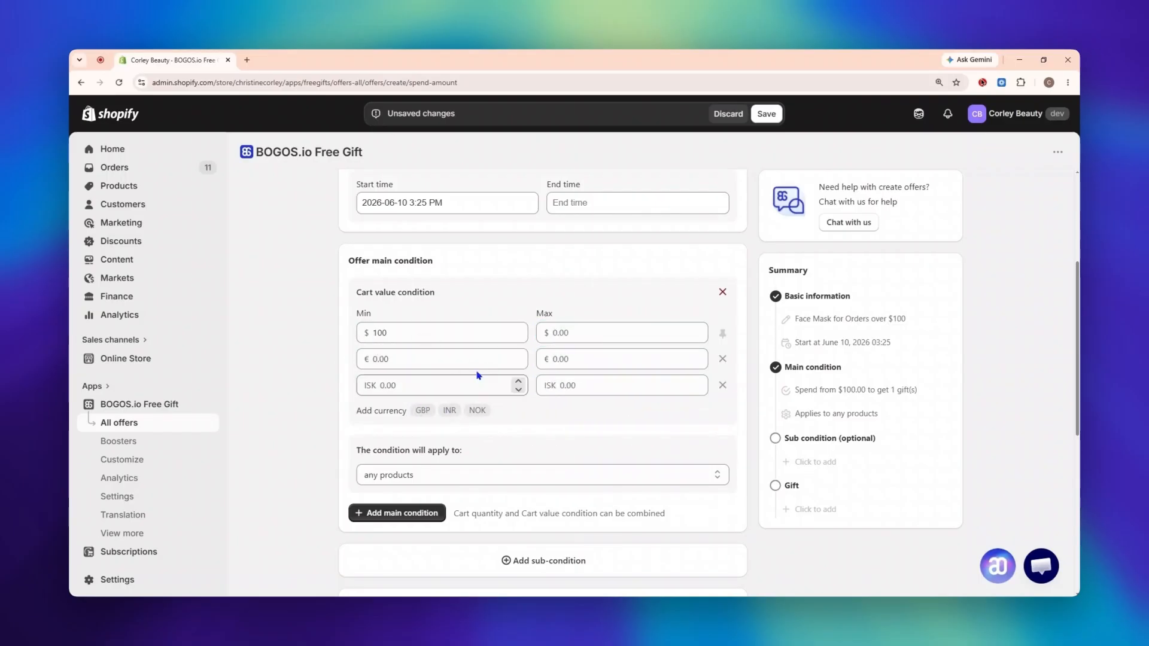
left_click(477, 364)
type("200")
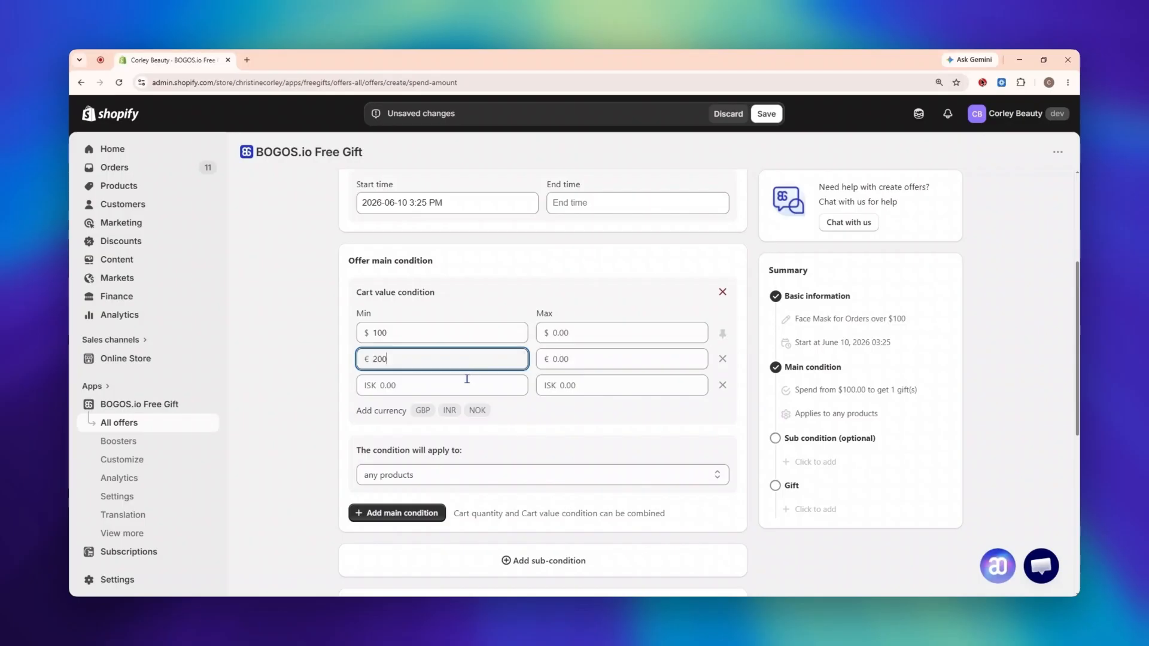
left_click(462, 383)
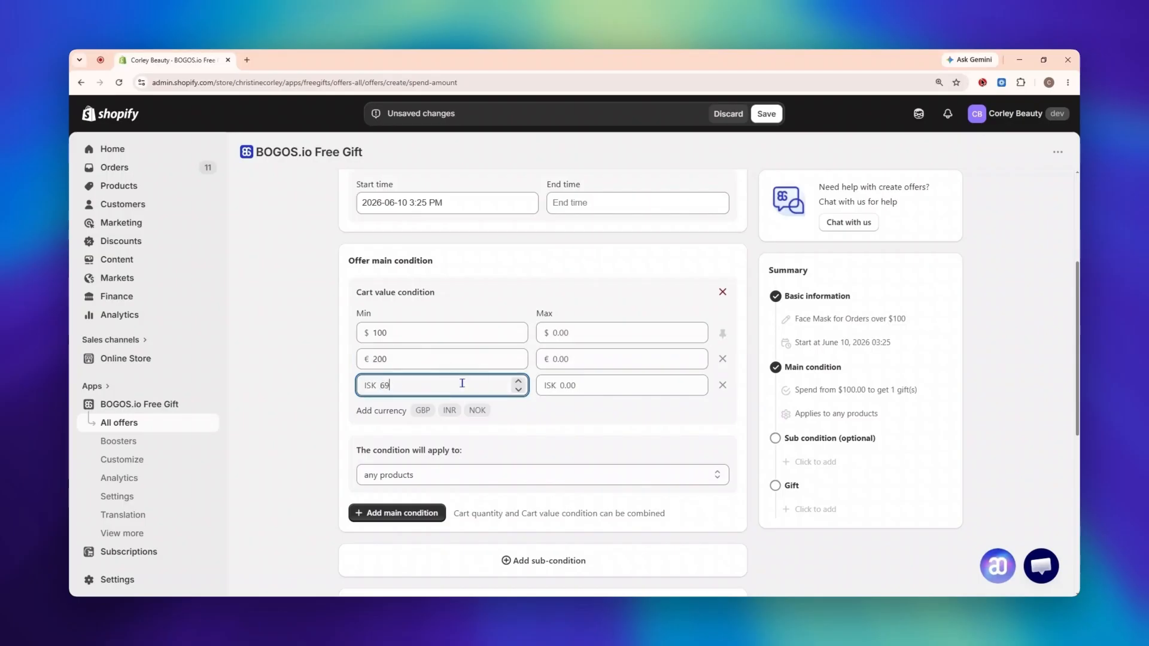
type("69")
left_click(722, 384)
left_click(723, 360)
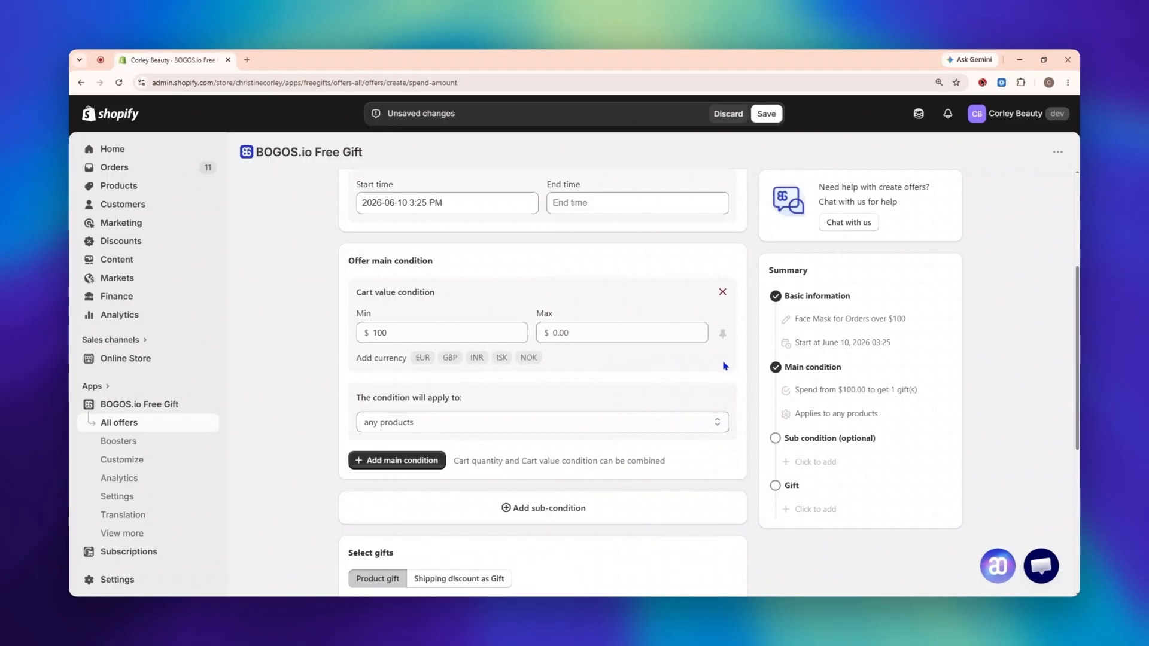
Make the cart value condition apply to any products.
left_click_drag(356, 399, 474, 403)
left_click(477, 404)
left_click(643, 422)
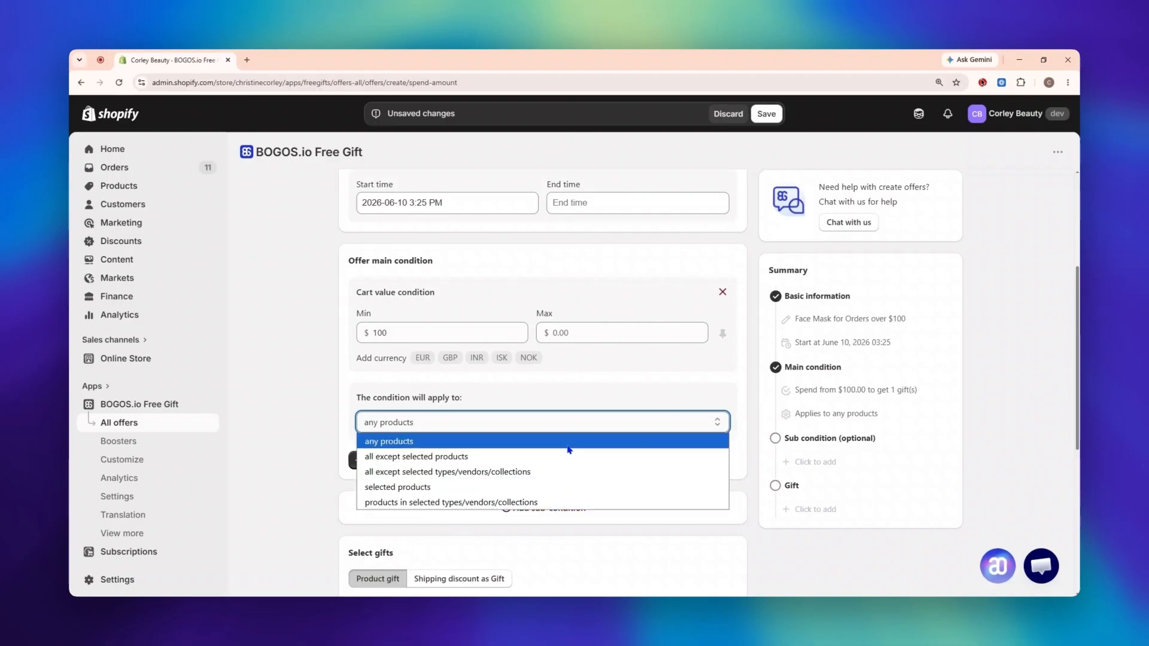
left_click(569, 446)
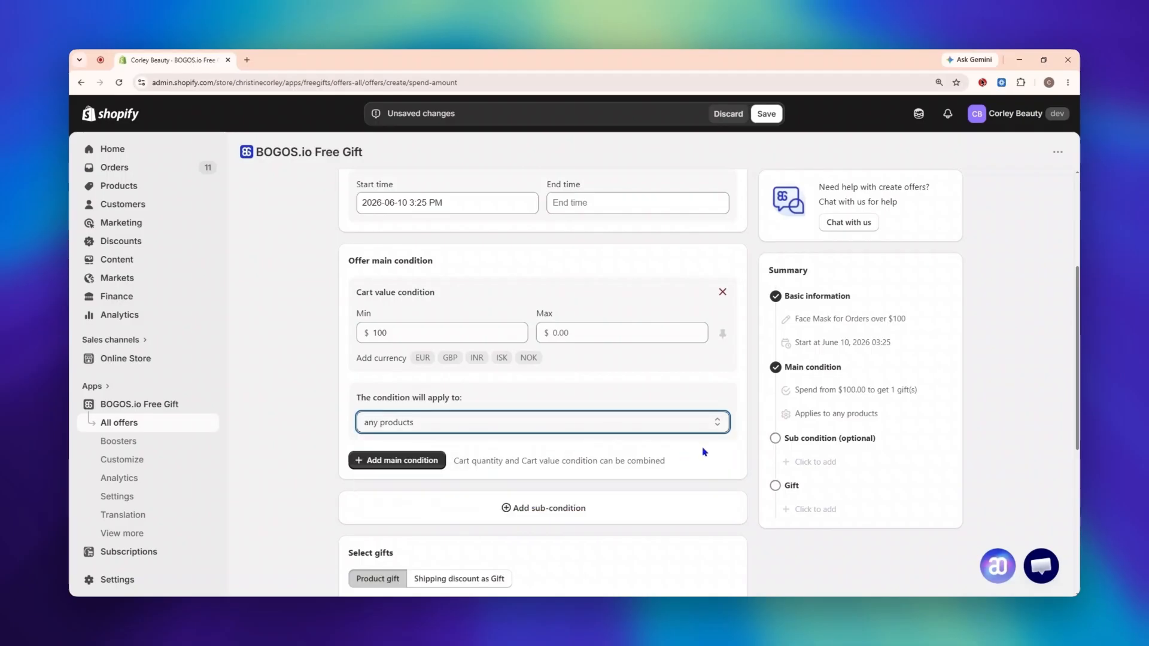
Mark customers' order history, customer tags and customer location as sub-conditions for the offer and cancel the selection.
scroll(713, 449, "down", 2)
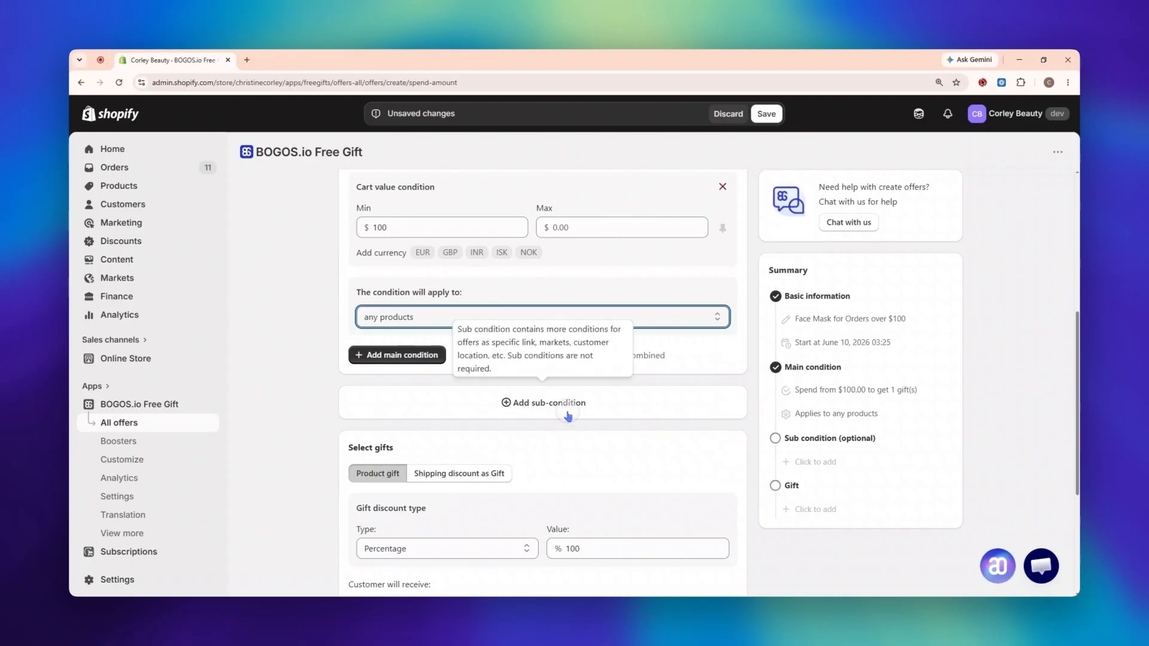
left_click(568, 415)
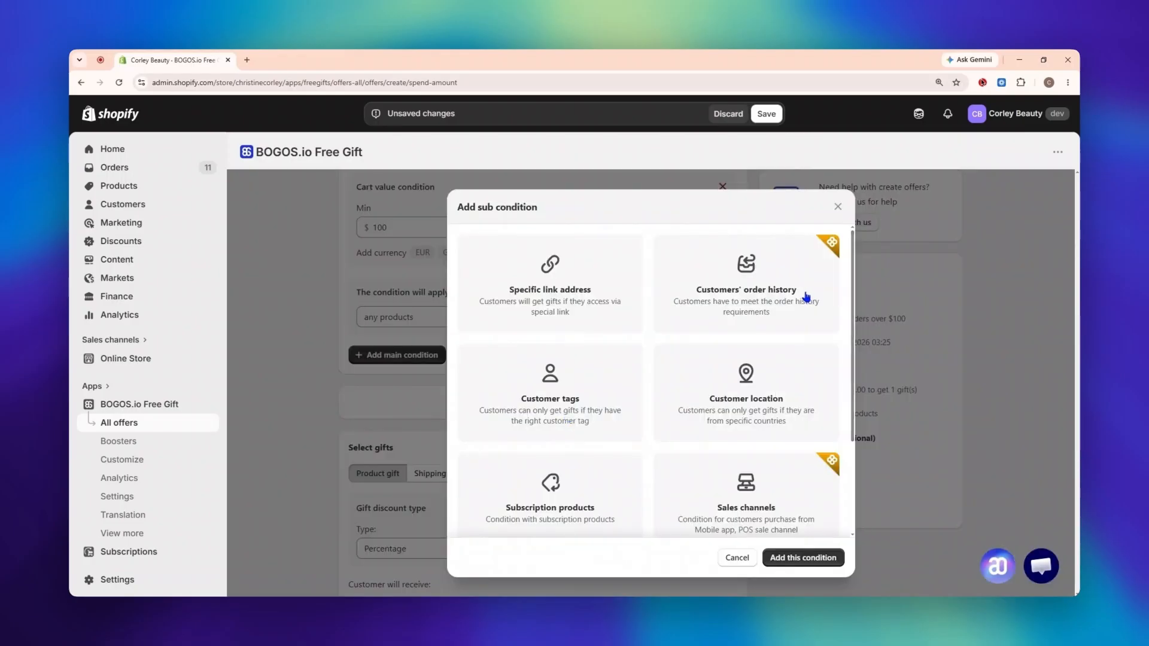
left_click(797, 315)
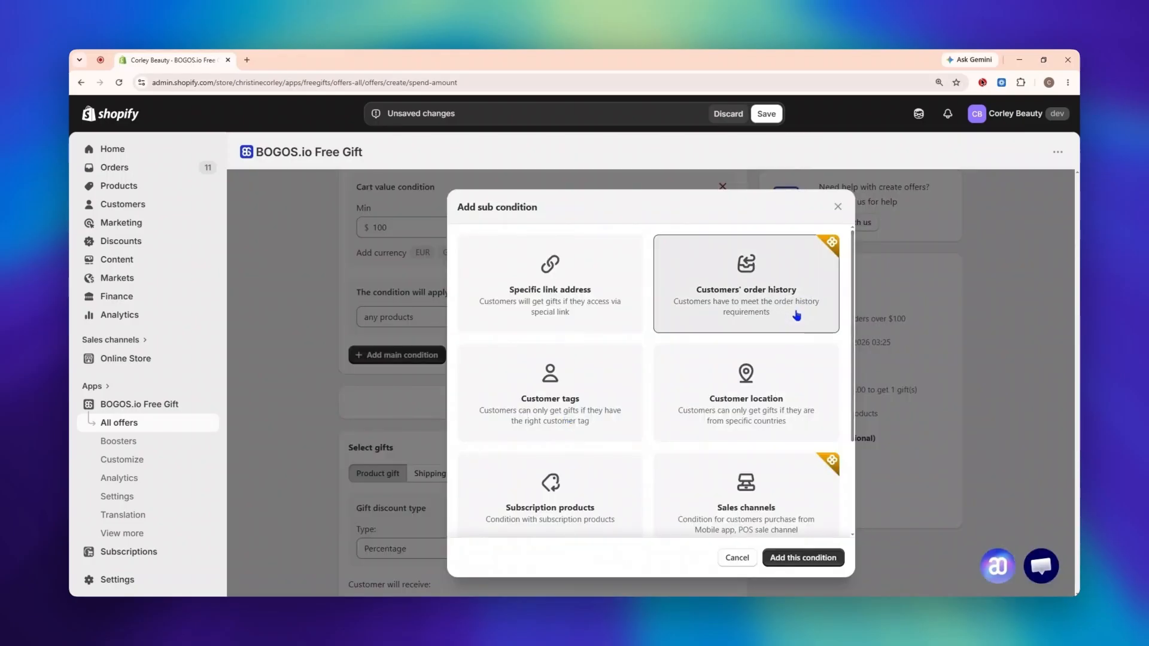
left_click(616, 413)
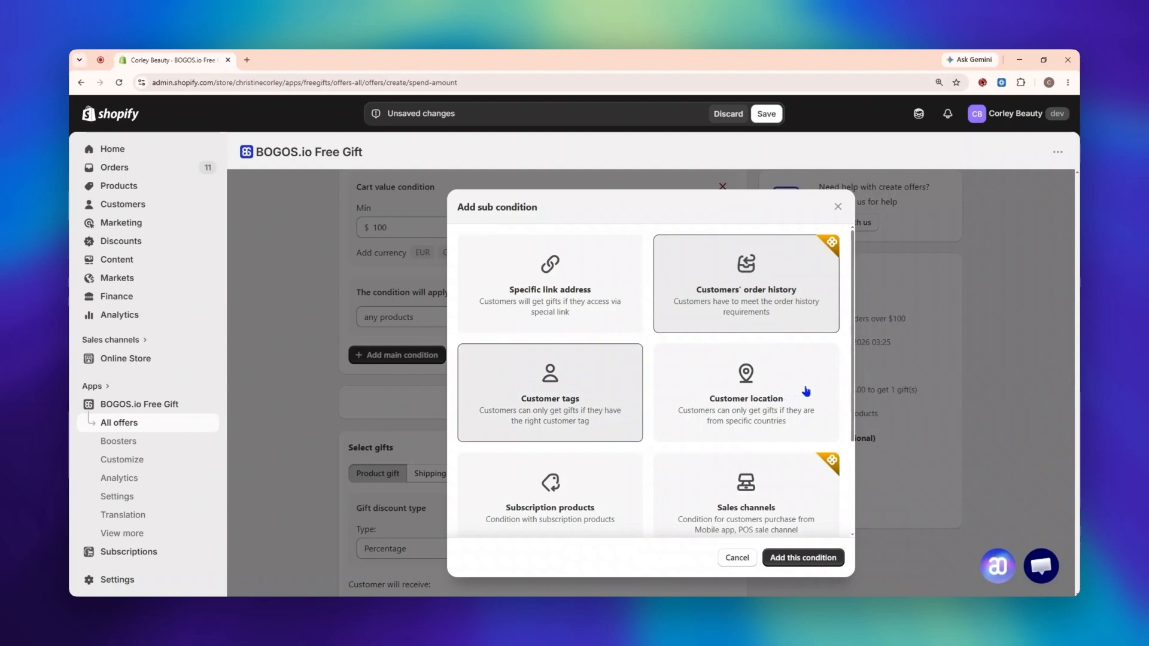
left_click(806, 391)
scroll(806, 395, "down", 3)
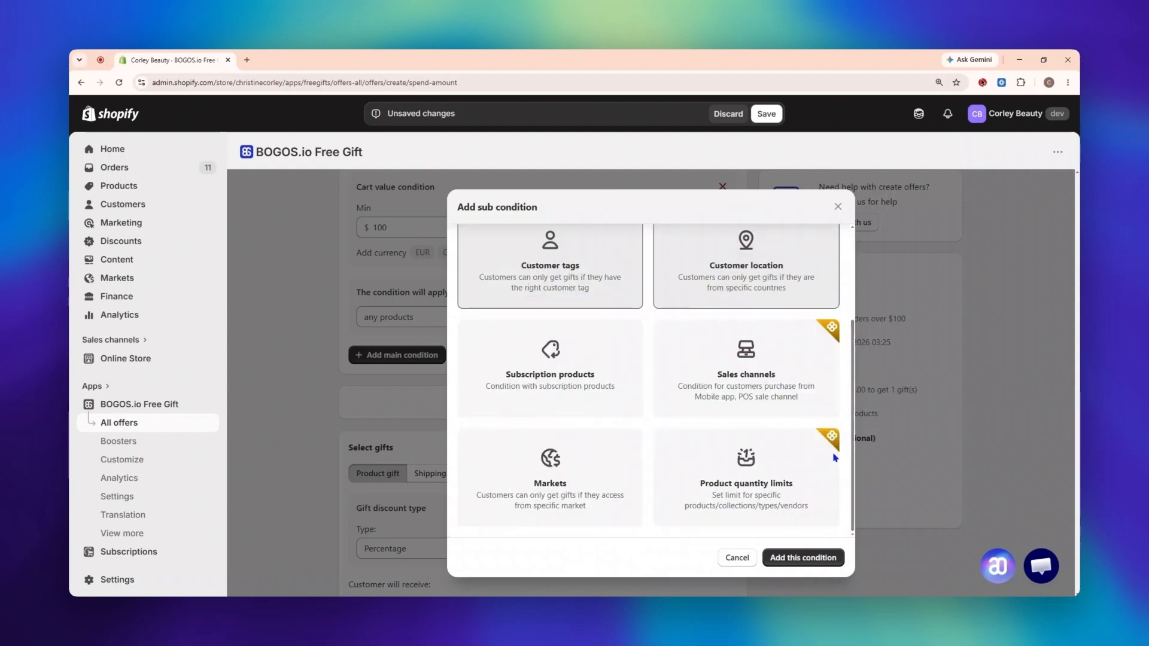
left_click(740, 559)
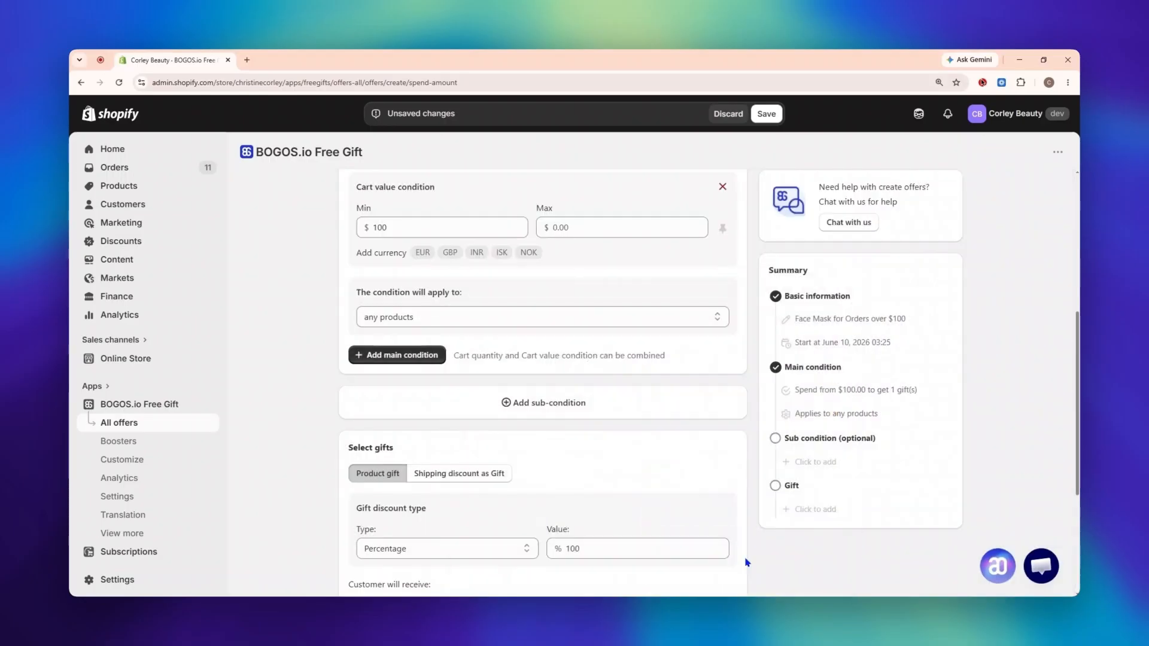
scroll(760, 550, "down", 4)
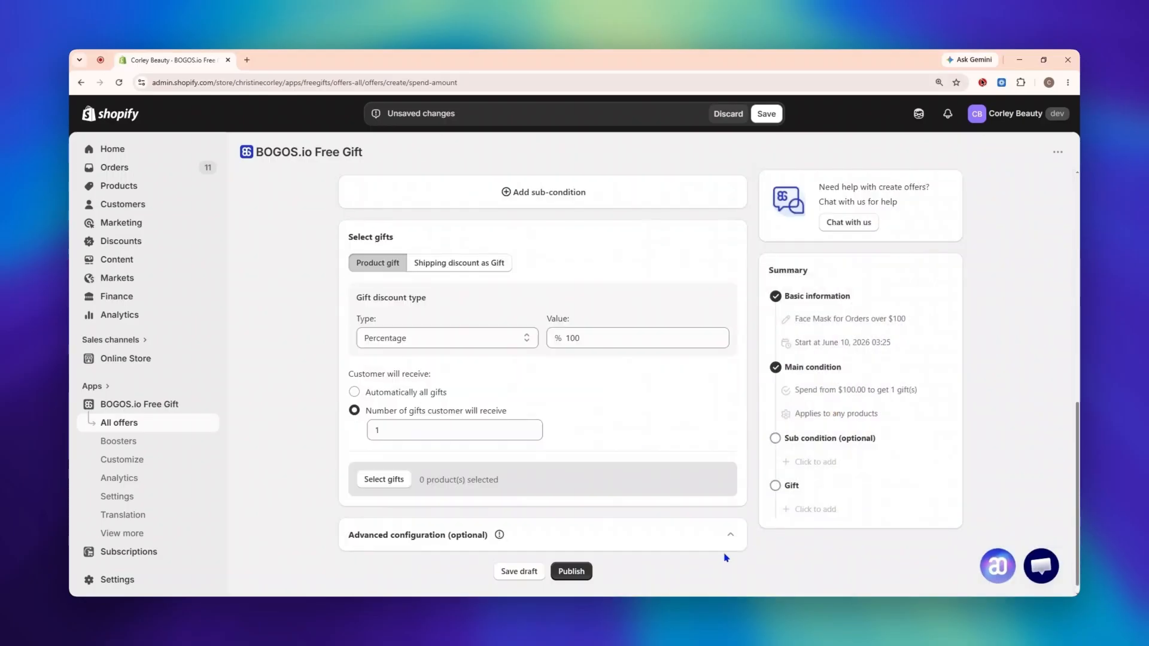
Switch the gift to a shipping discount and back to a product gift.
left_click_drag(337, 255, 399, 240)
left_click(400, 242)
left_click(498, 266)
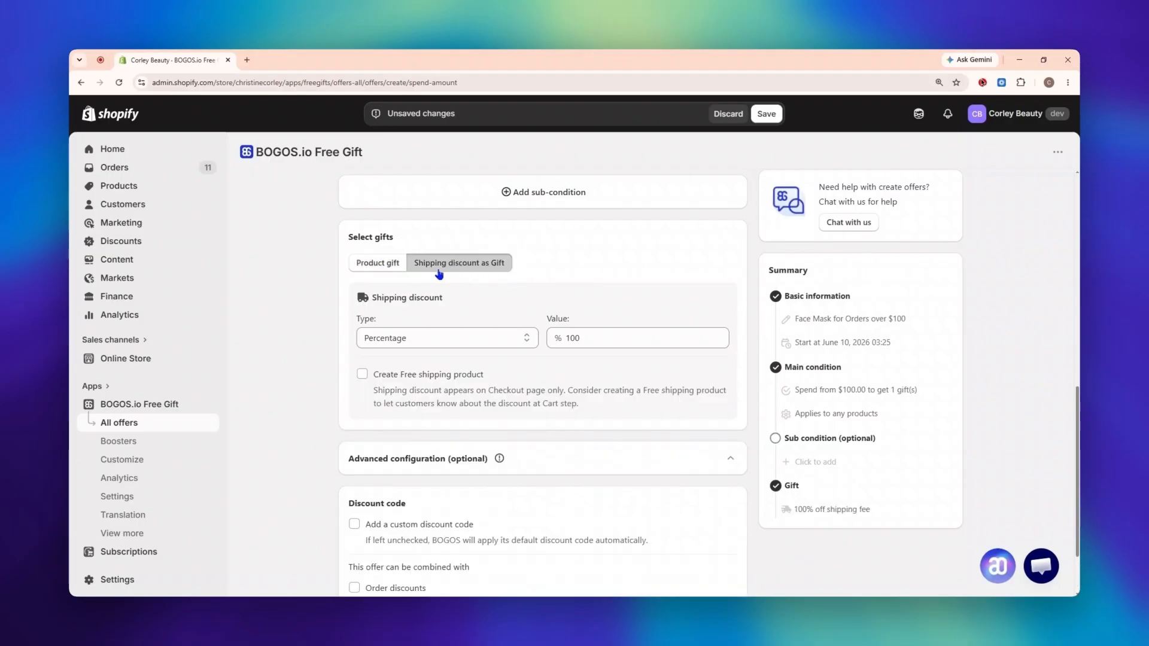
left_click(388, 269)
Keep the gift discount type as Percentage with a value of 100.
left_click(446, 338)
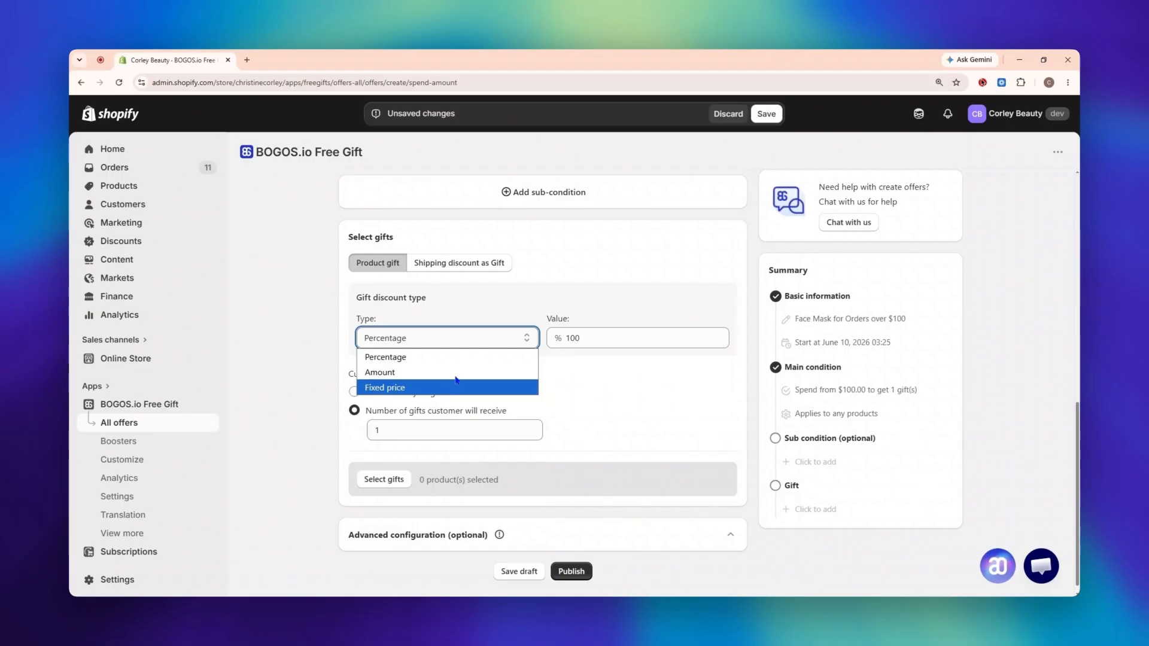
left_click(458, 358)
left_click(611, 344)
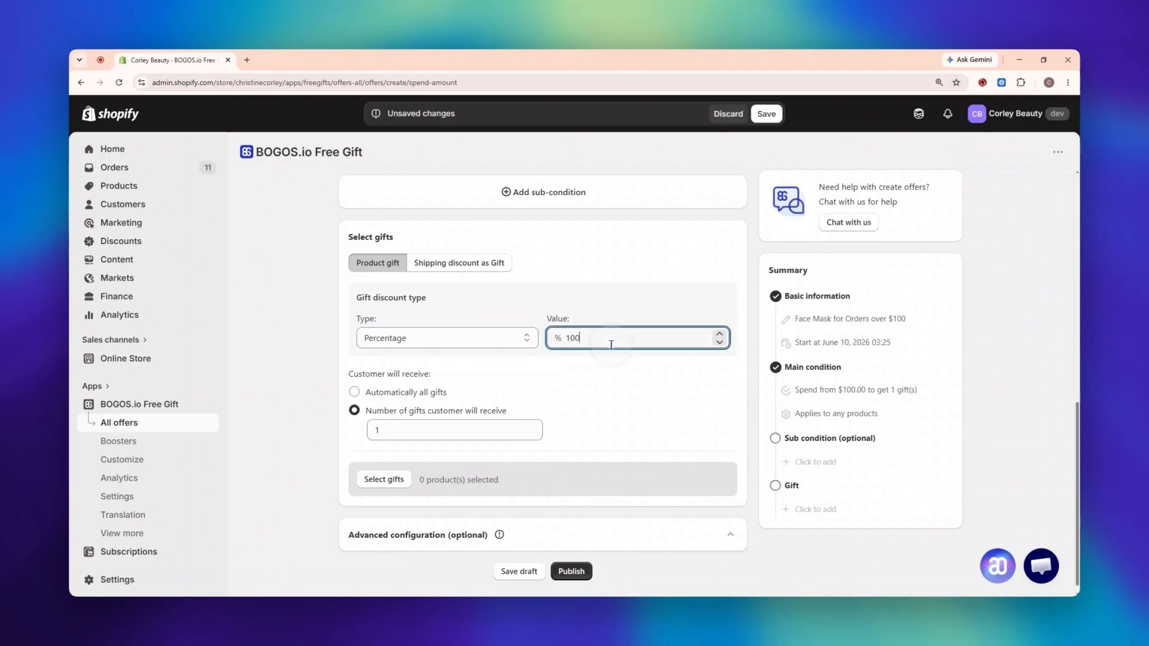
left_click(596, 377)
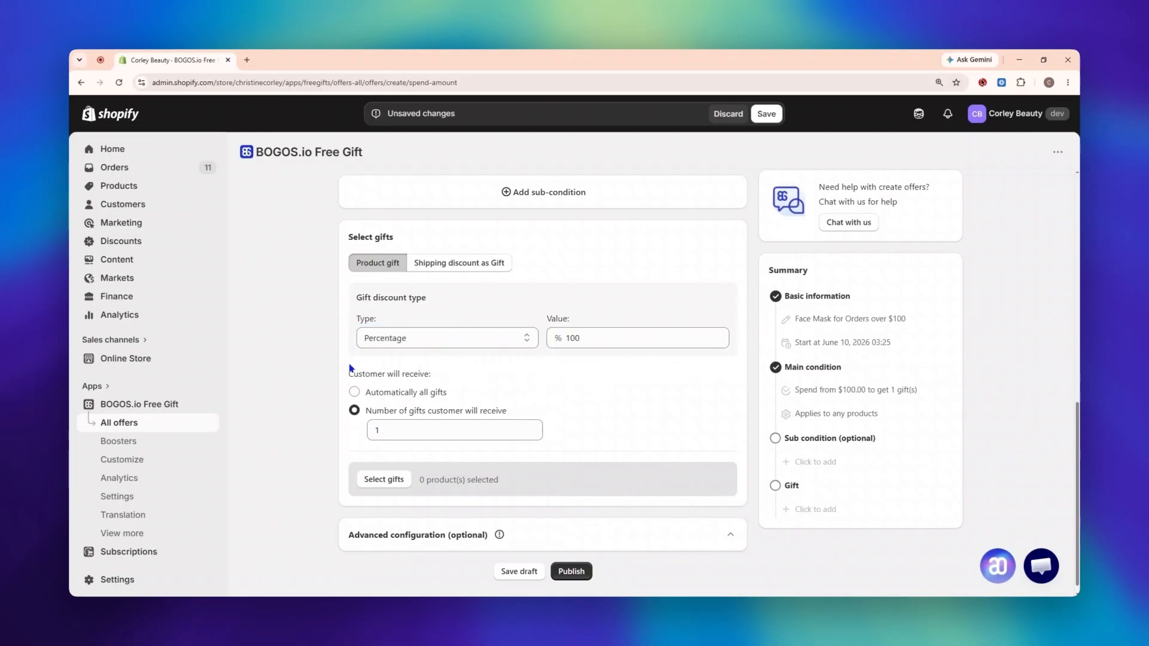
Examine the setting for the number of gifts each customer will receive.
left_click_drag(349, 374, 440, 374)
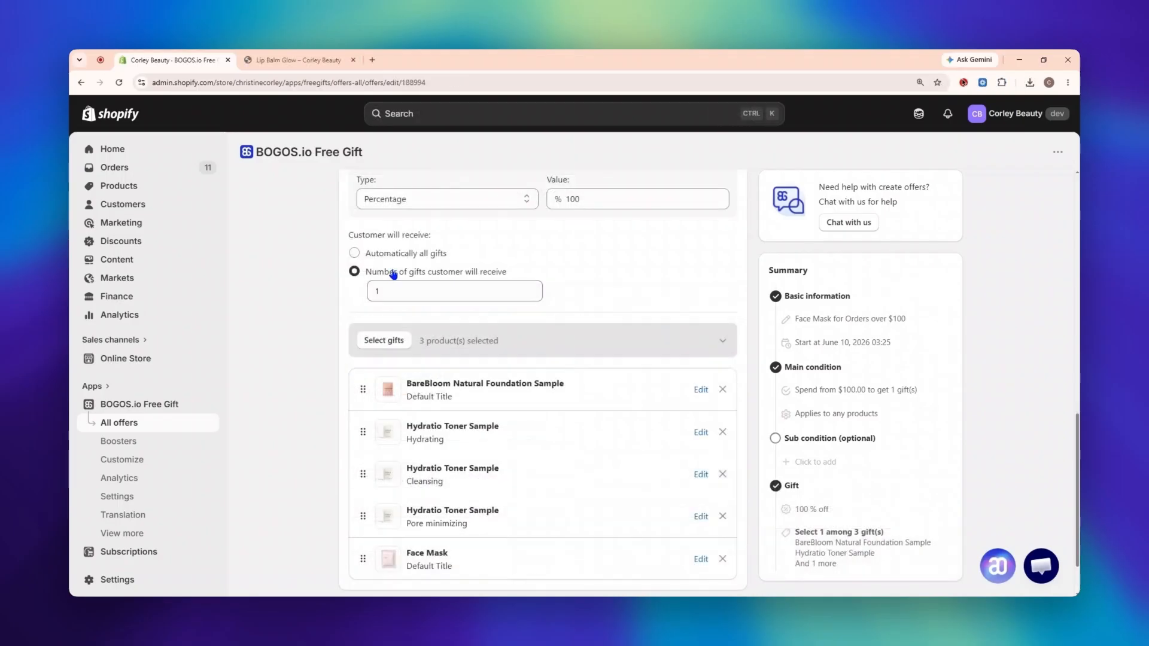
left_click_drag(365, 272, 512, 275)
left_click(486, 288)
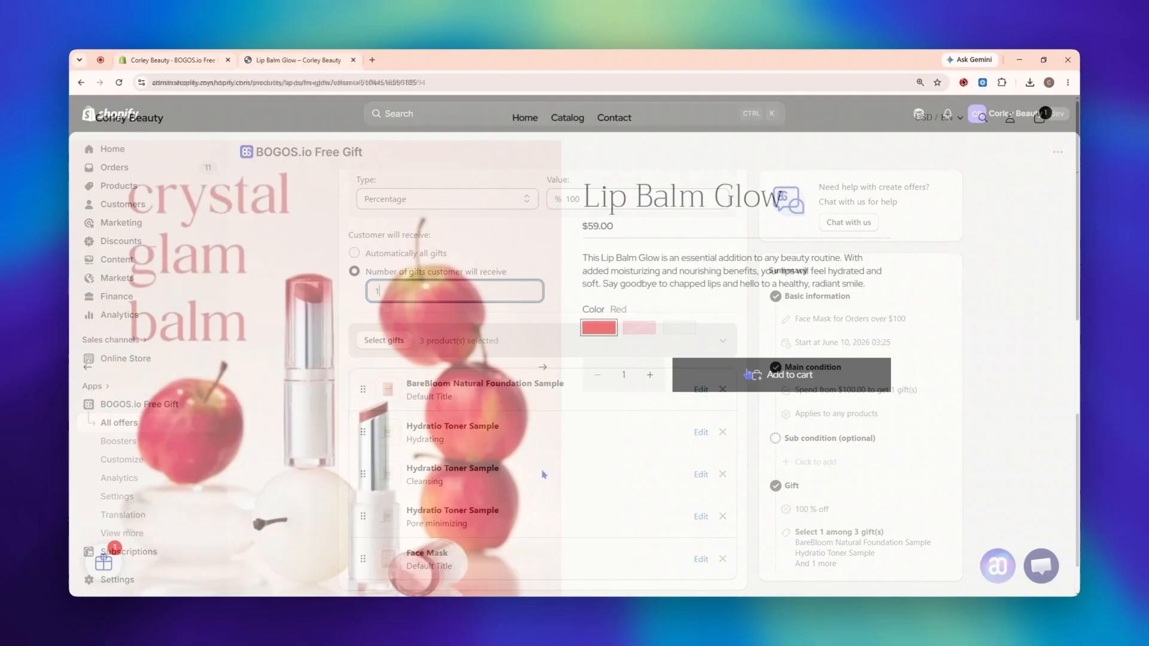
On the storefront, add the Lip Balm Glow to the cart and claim the Face Mask as the free gift.
left_click(748, 377)
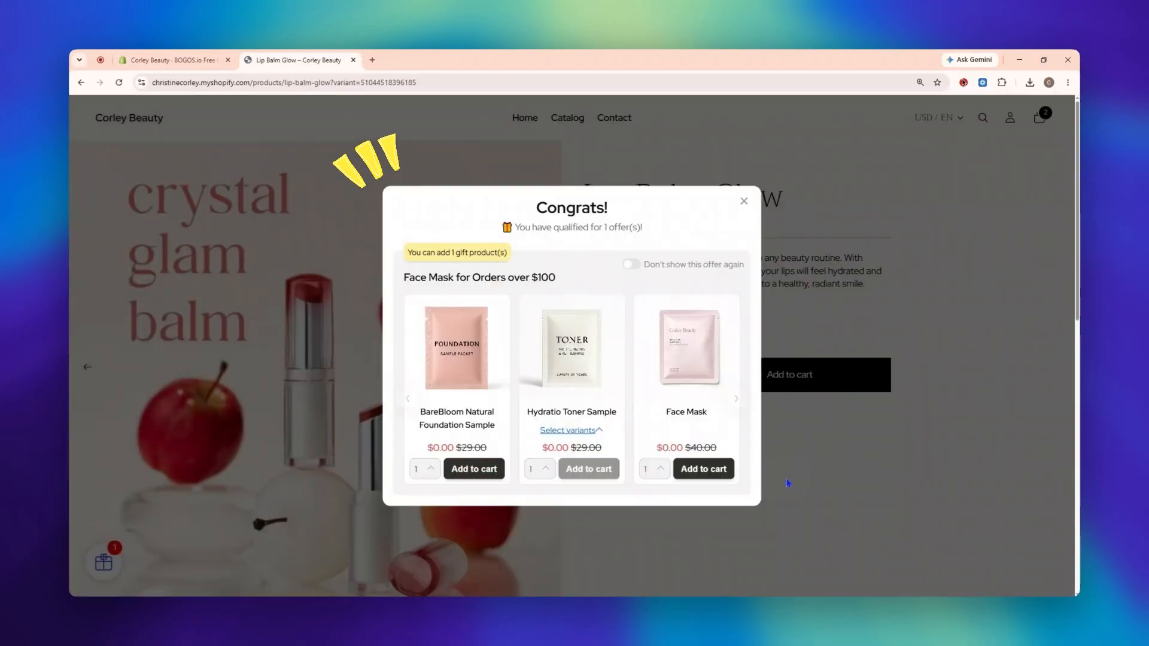
left_click(704, 474)
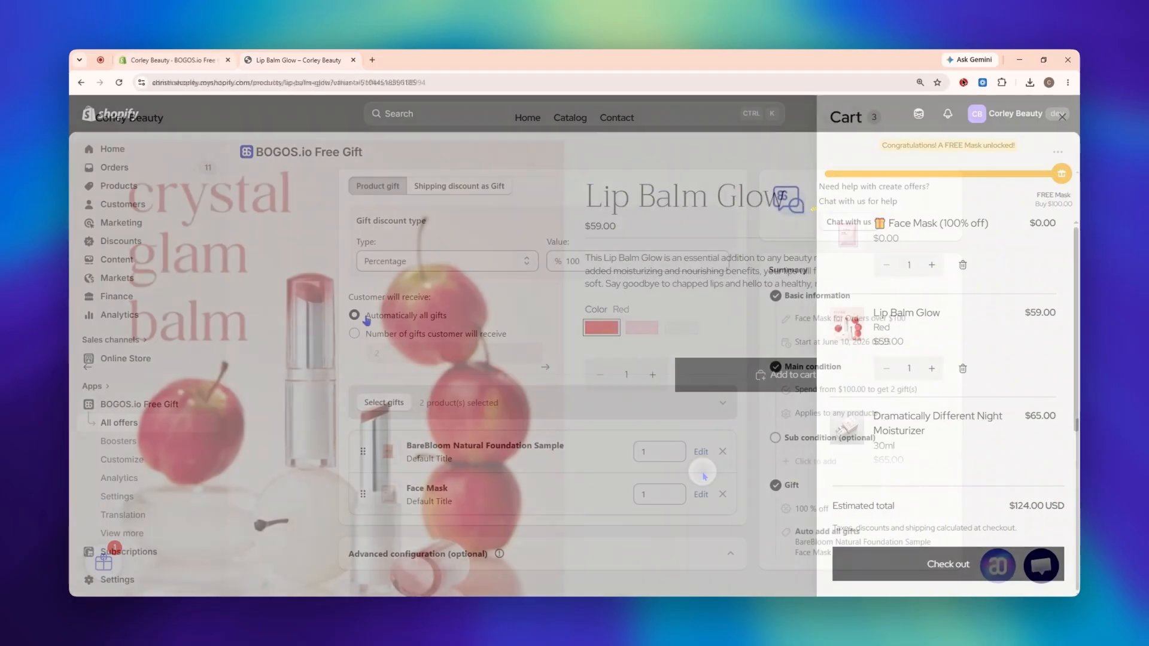
Examine the option to give all gifts automatically and review the gift items in the storefront cart.
left_click_drag(366, 315, 459, 322)
left_click(461, 321)
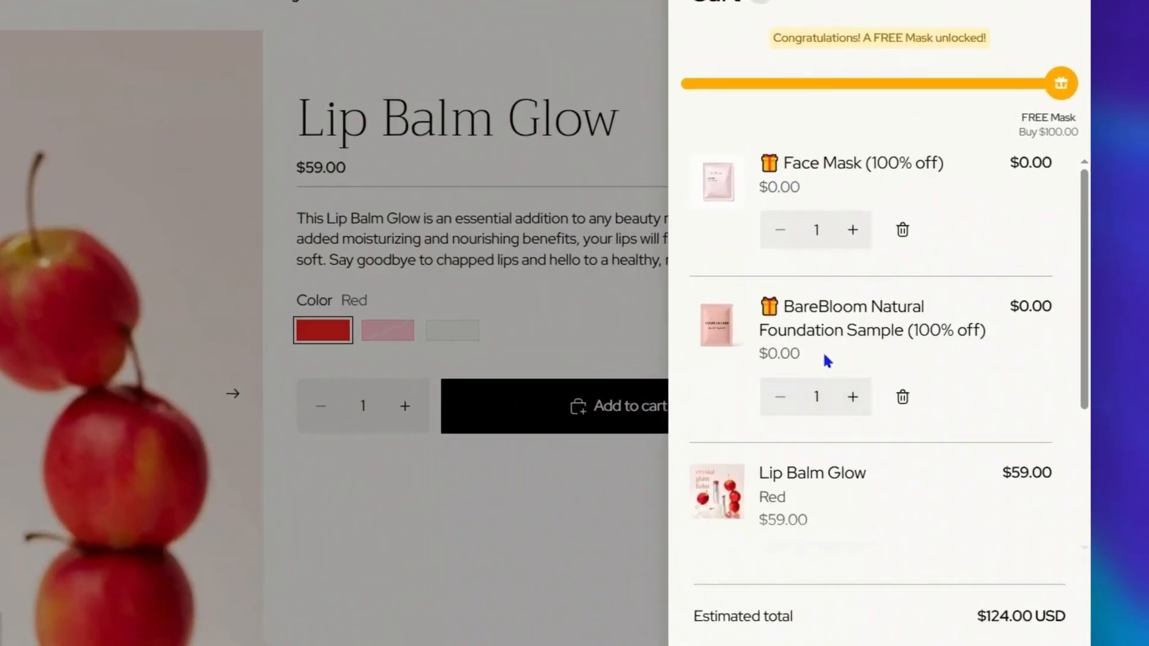
scroll(931, 379, "down", 2)
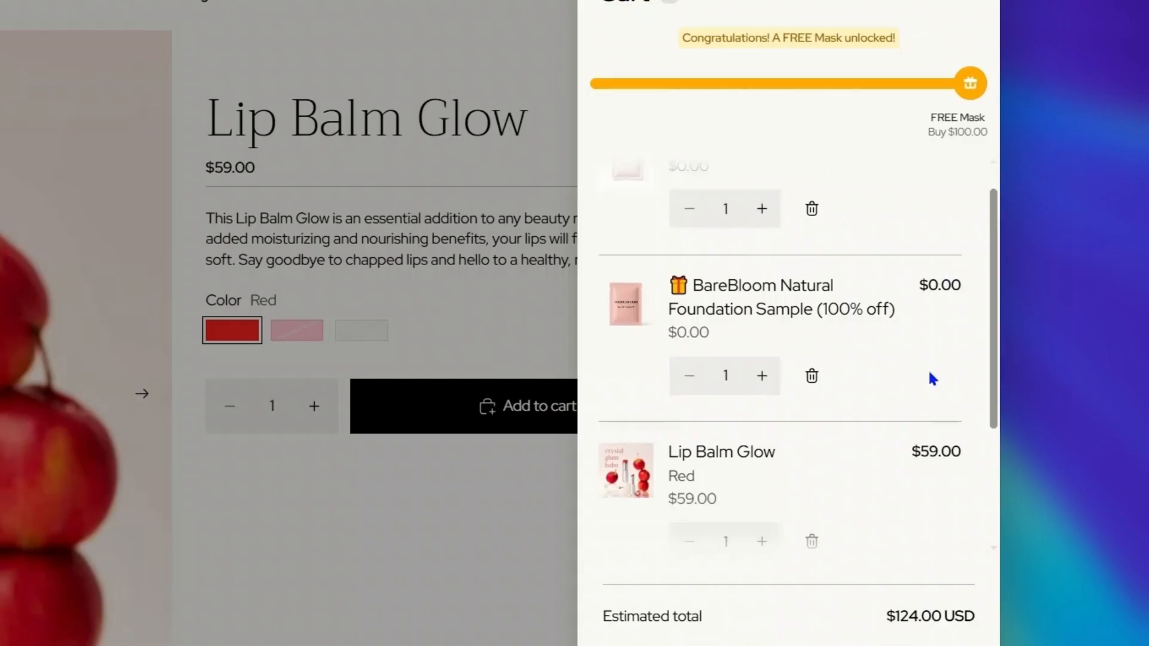
Publish the offer with the Face Mask as its only gift.
left_click(814, 479)
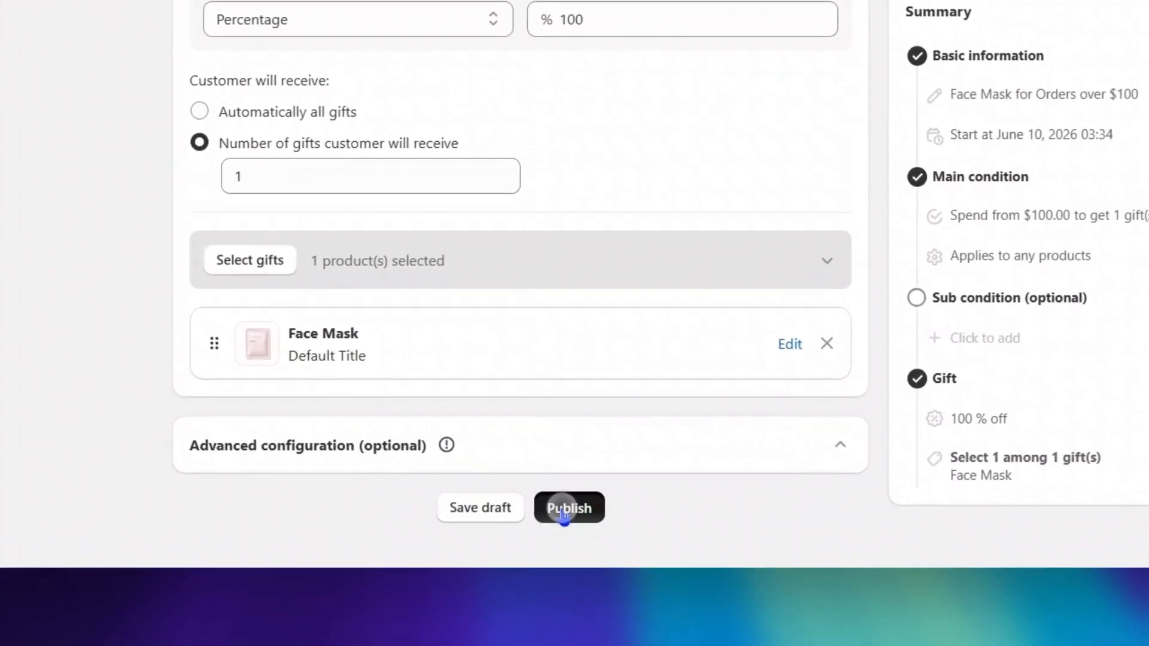
left_click(572, 562)
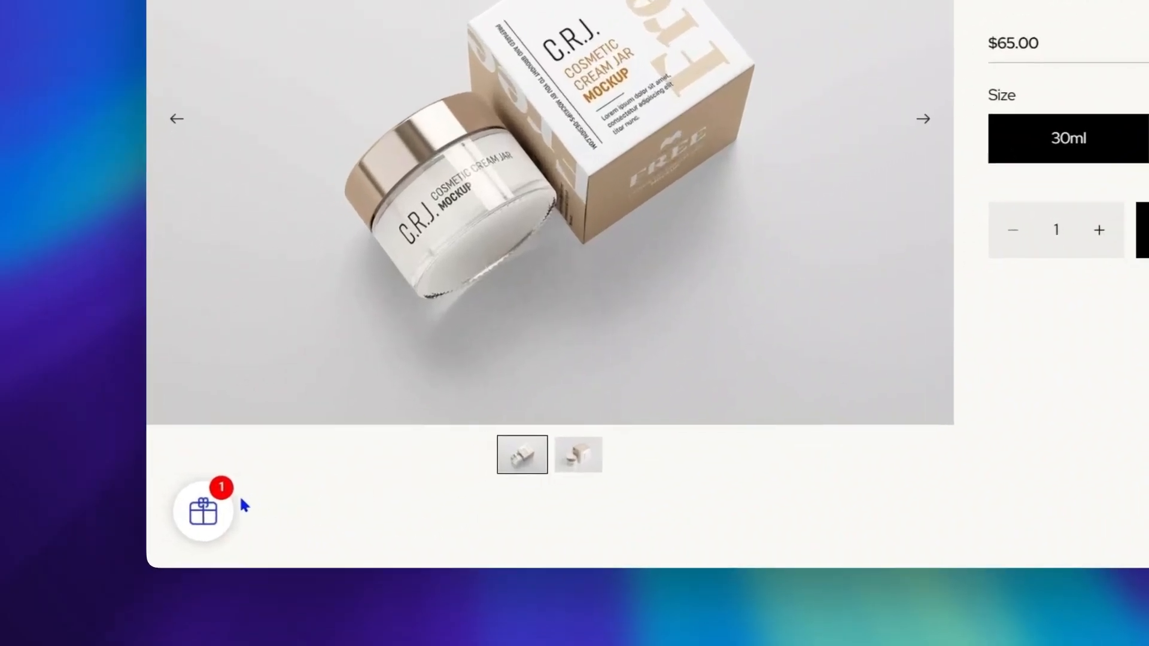
On the storefront, view the available gift offer and the cart, and raise the Night Moisturizer's cart quantity to 2.
left_click(116, 558)
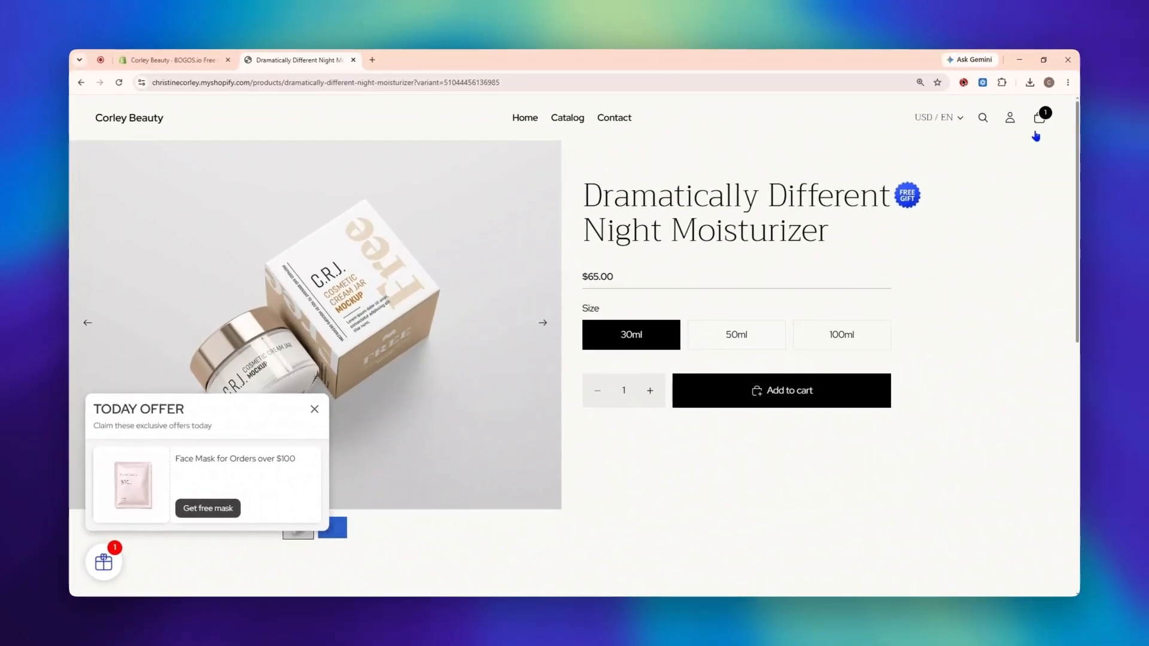
left_click(1043, 119)
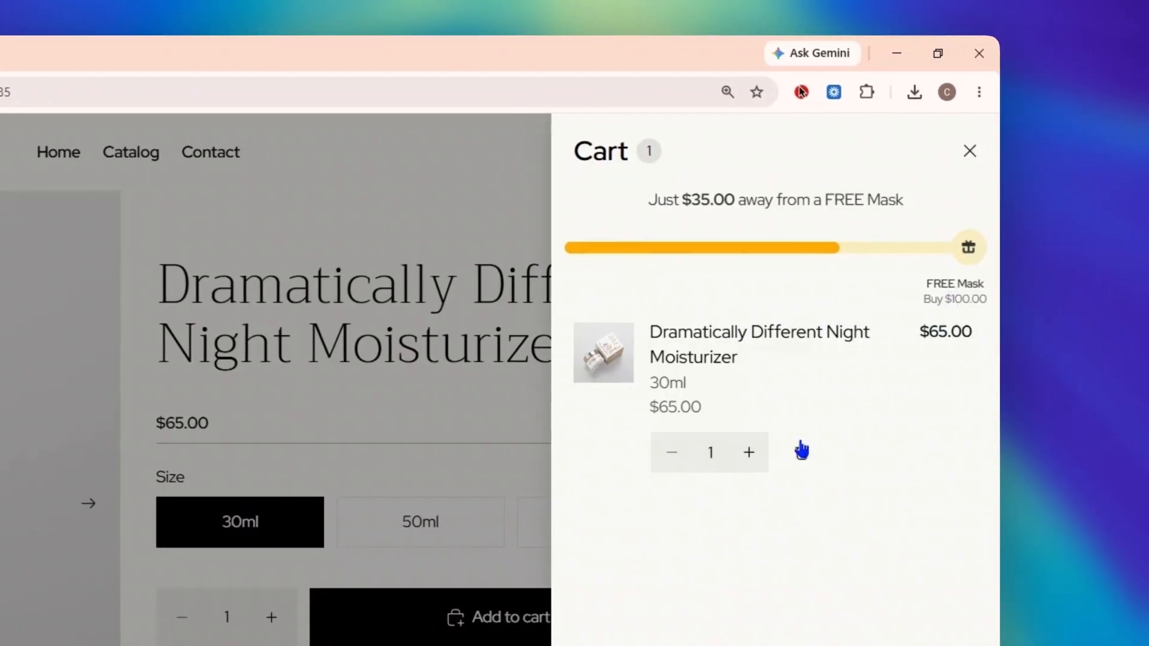
left_click(749, 454)
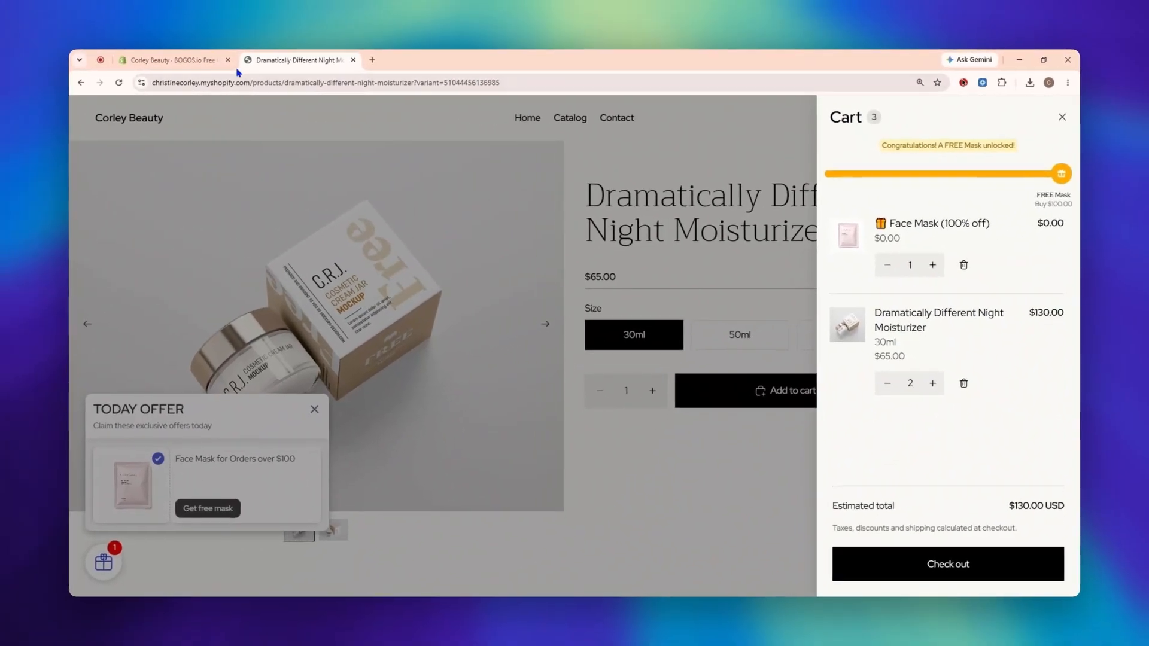
Return to the BOGOS.io app in Shopify and start creating a progress bar booster.
left_click(131, 61)
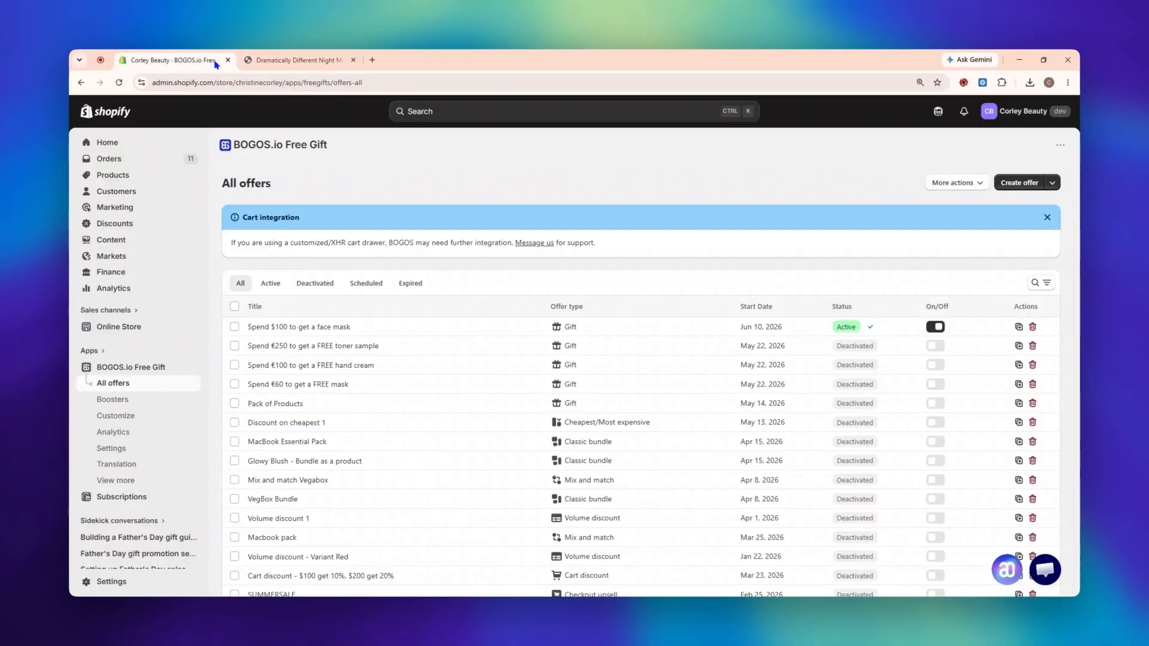
left_click(118, 401)
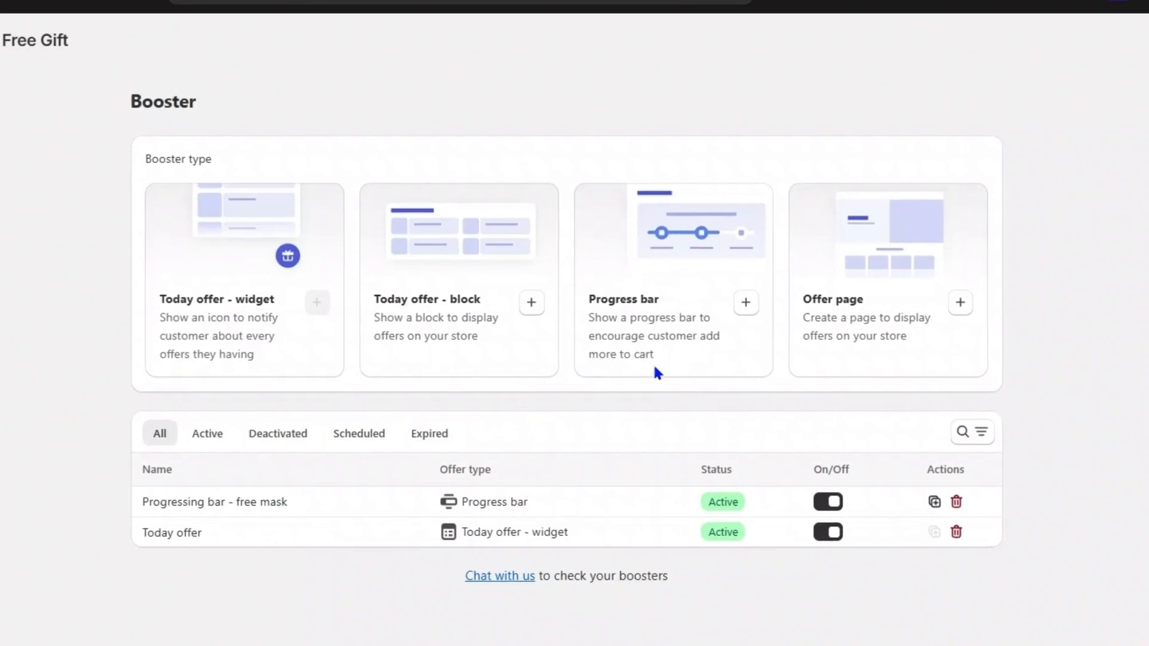
left_click(746, 303)
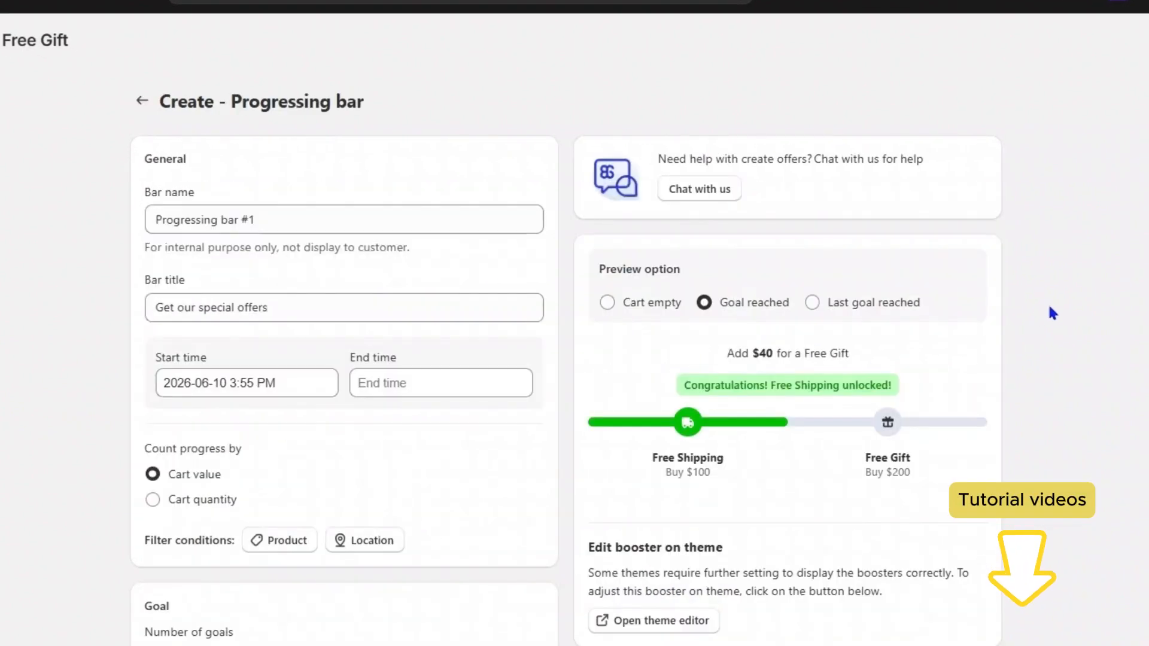